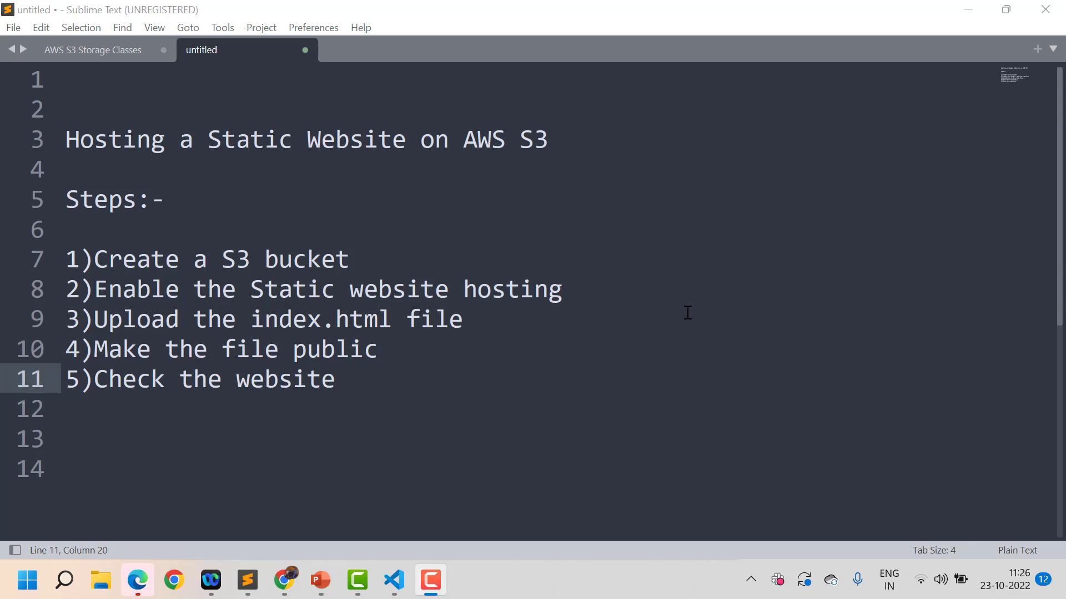
Switch to the browser and open S3 from Console Home's recently visited services
key(alt+Tab)
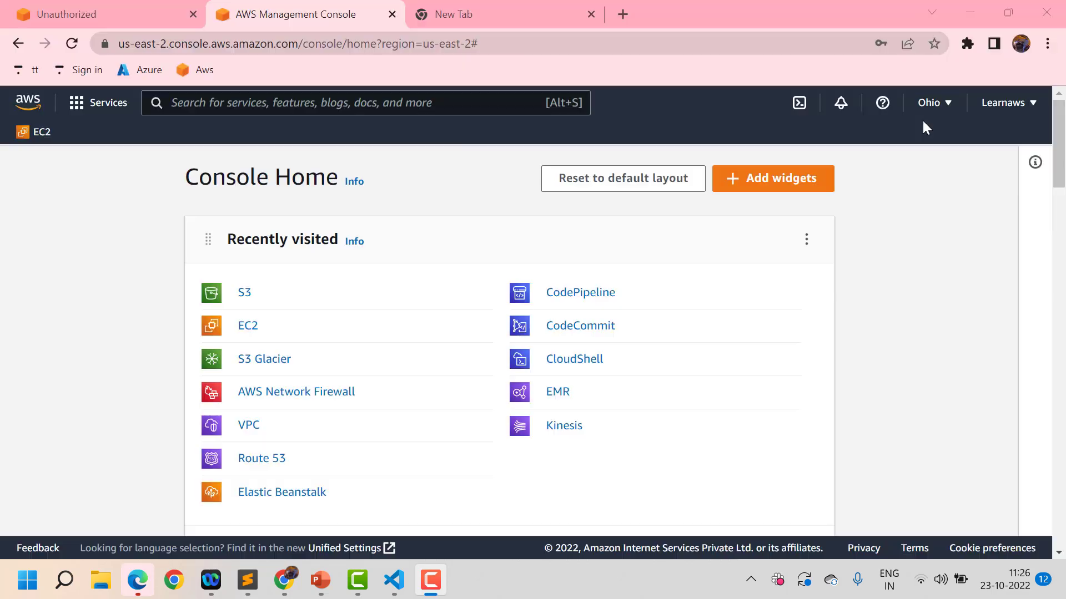
click(243, 296)
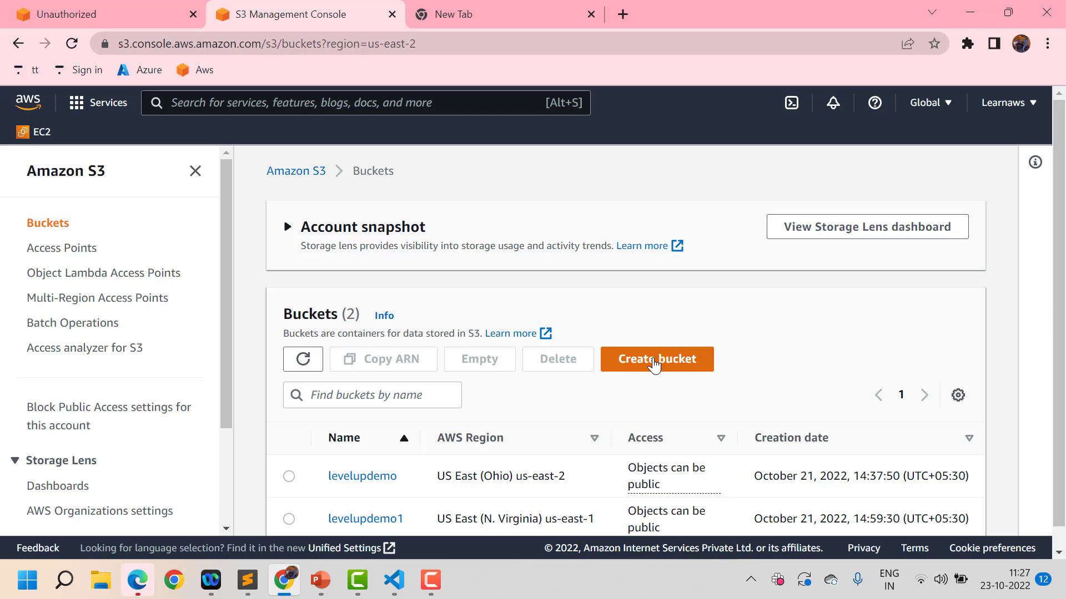
Begin creating a bucket named 'mywebsitebucketran', keeping the US East (Ohio) region
click(654, 364)
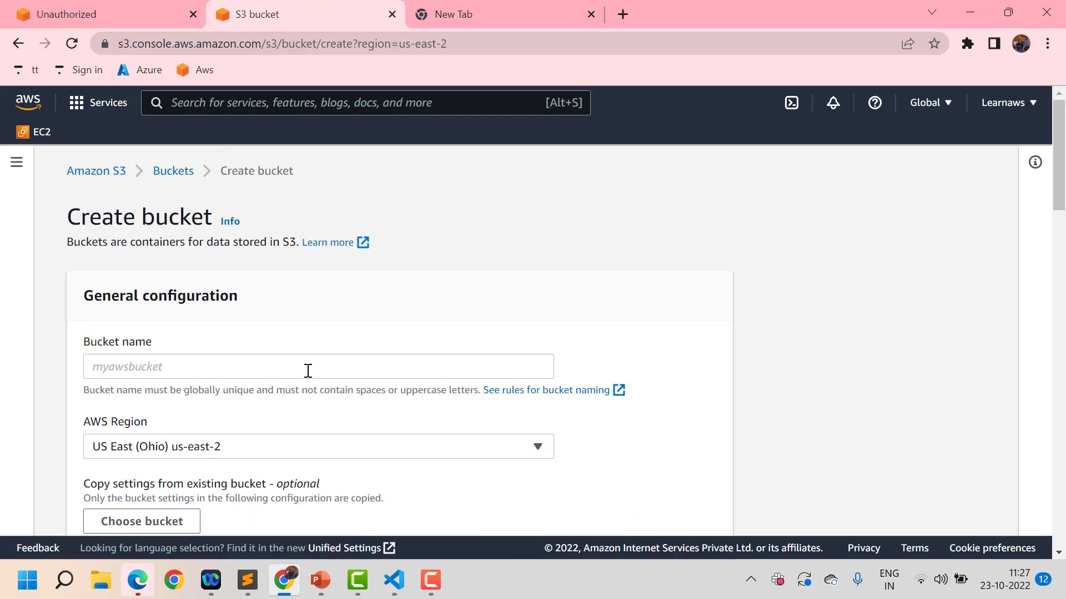
click(308, 371)
text(my)
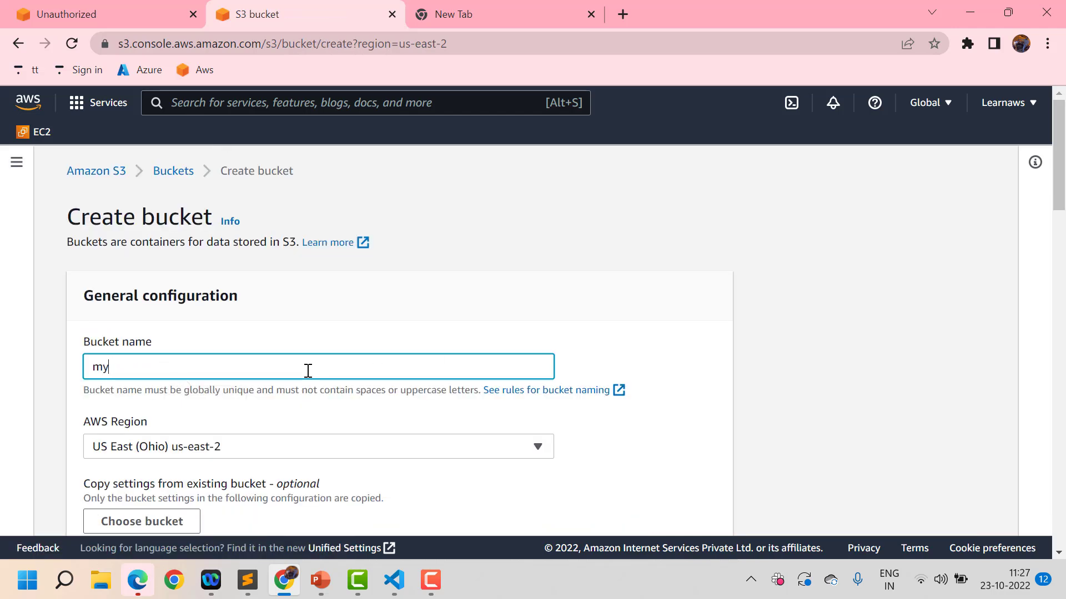
text(websitebucketran)
scroll(308, 370, down, 2)
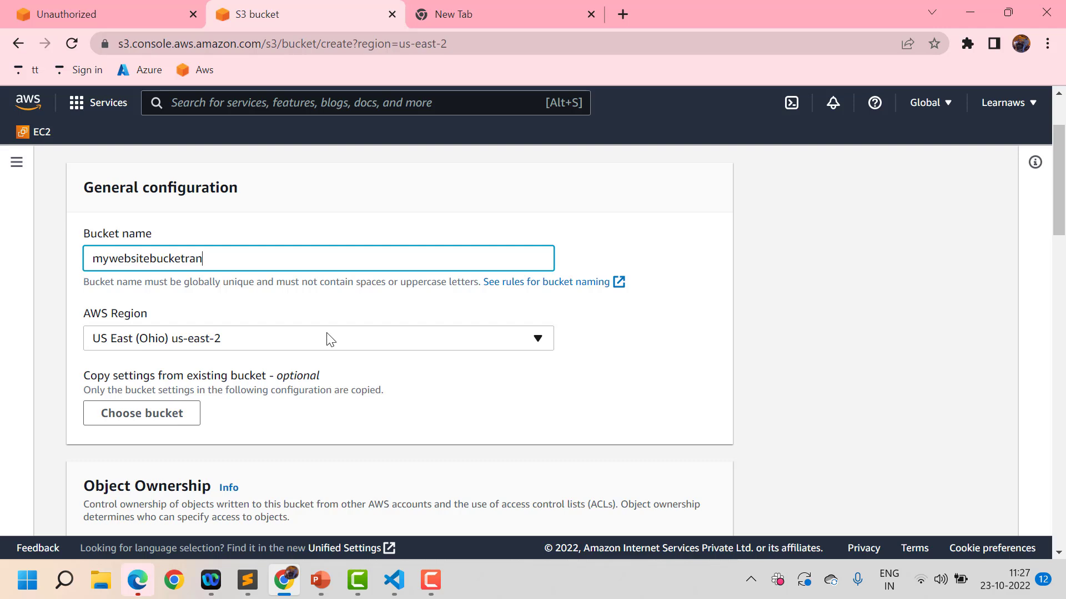
scroll(328, 339, down, 1)
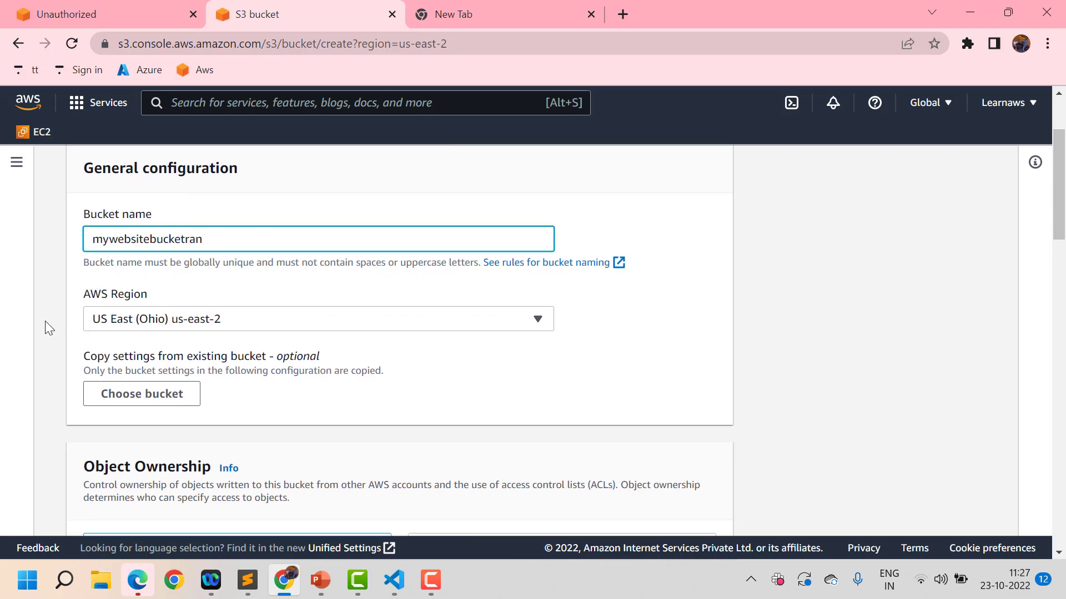
scroll(331, 362, down, 4)
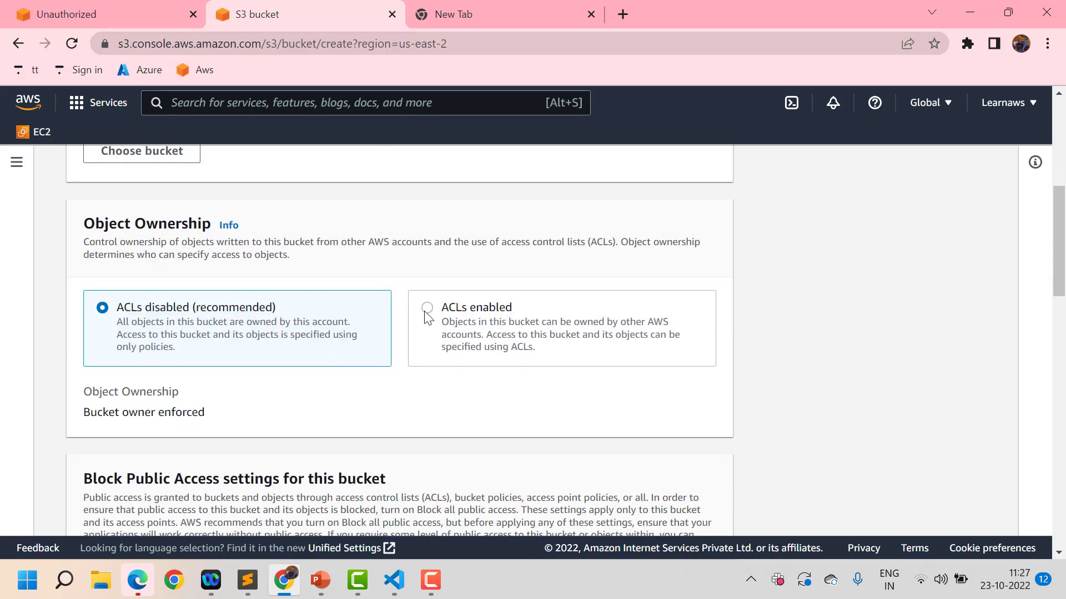
Enable ACLs and turn off Block all public access, acknowledging the bucket may become public
click(427, 311)
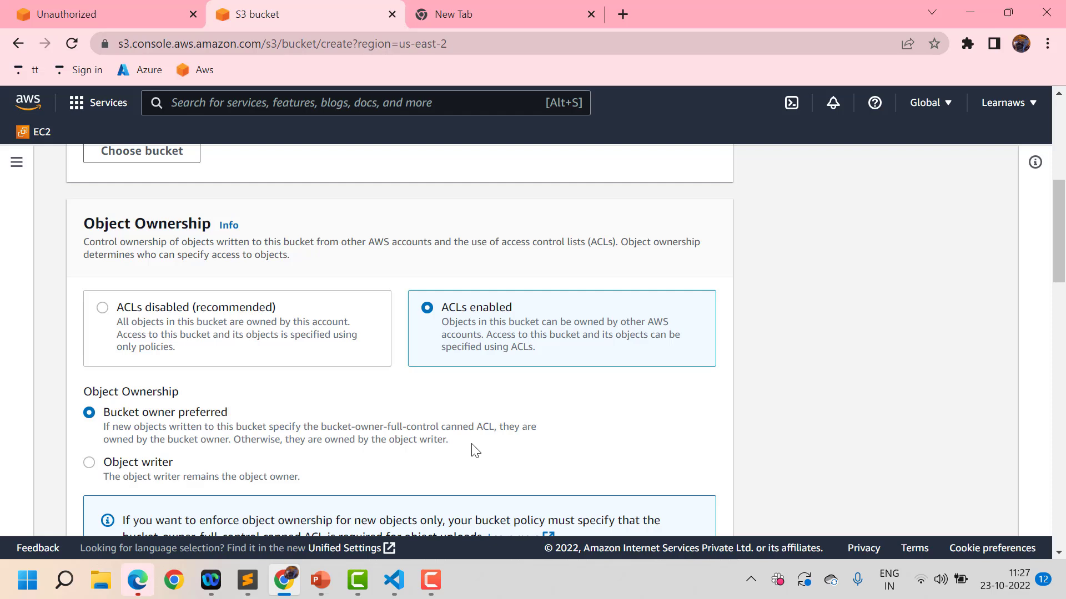
scroll(475, 450, down, 2)
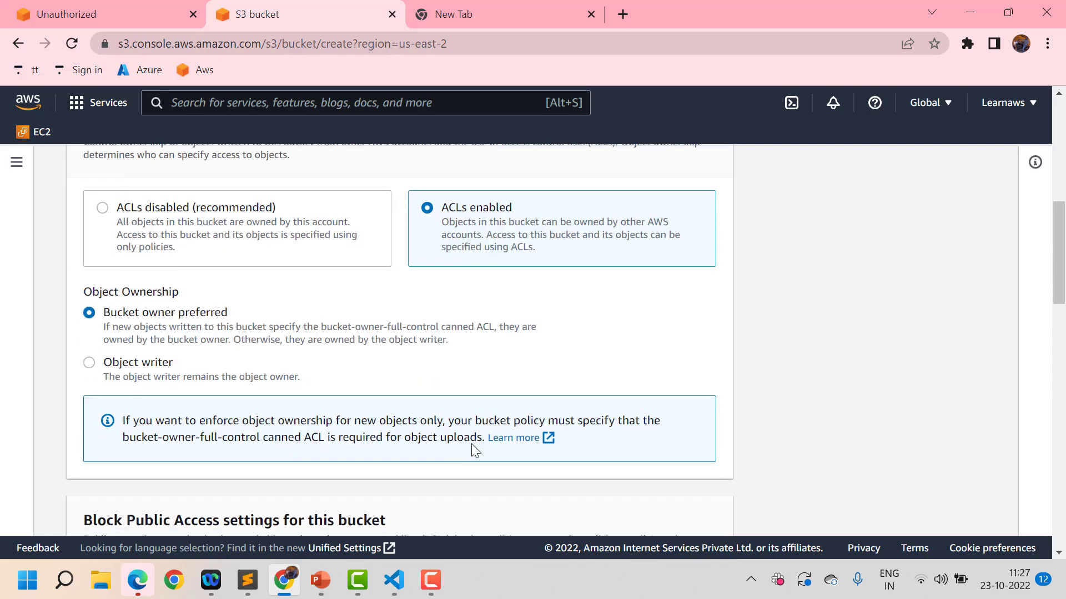
scroll(476, 449, up, 1)
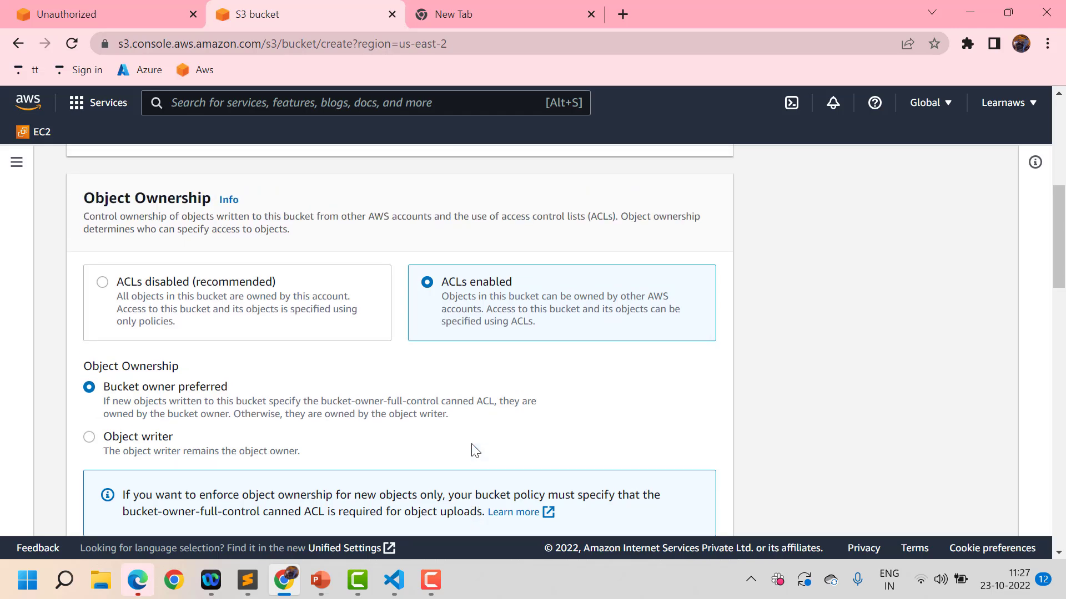
scroll(476, 449, down, 5)
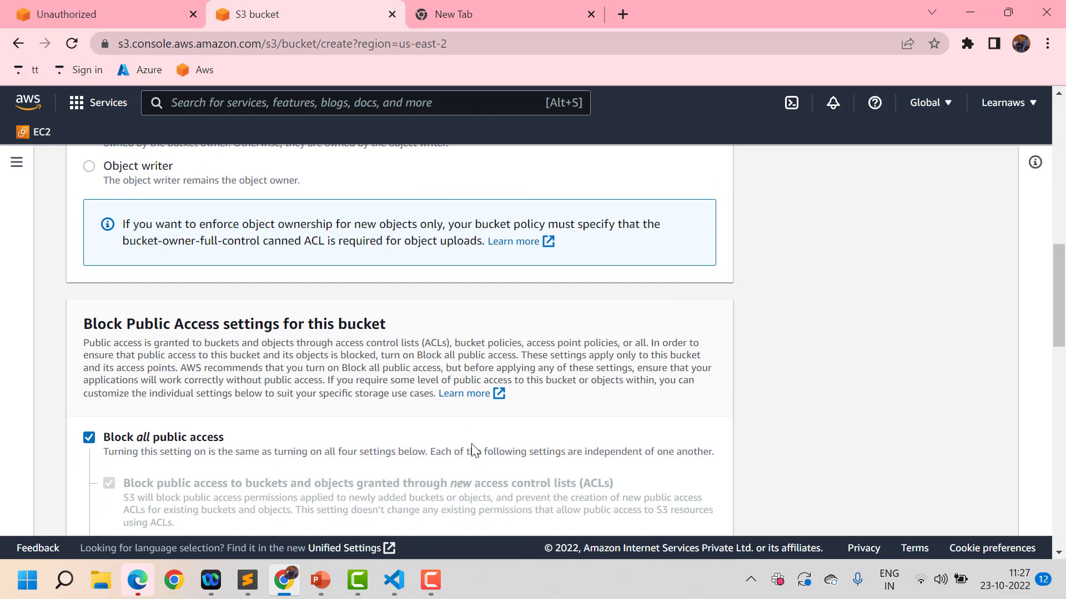
click(91, 438)
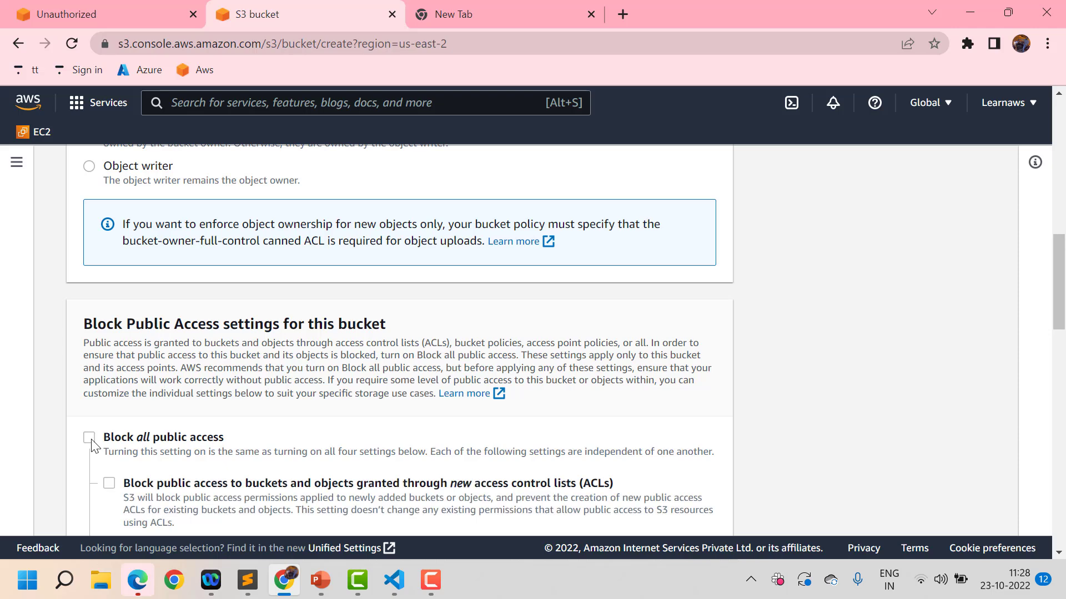
scroll(379, 472, down, 5)
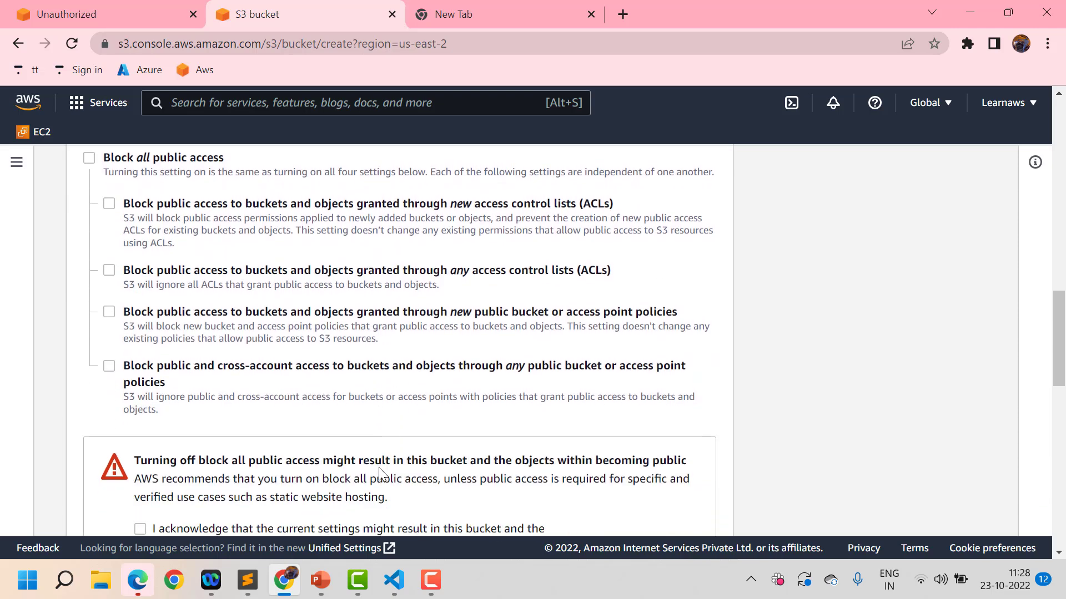
scroll(379, 472, down, 2)
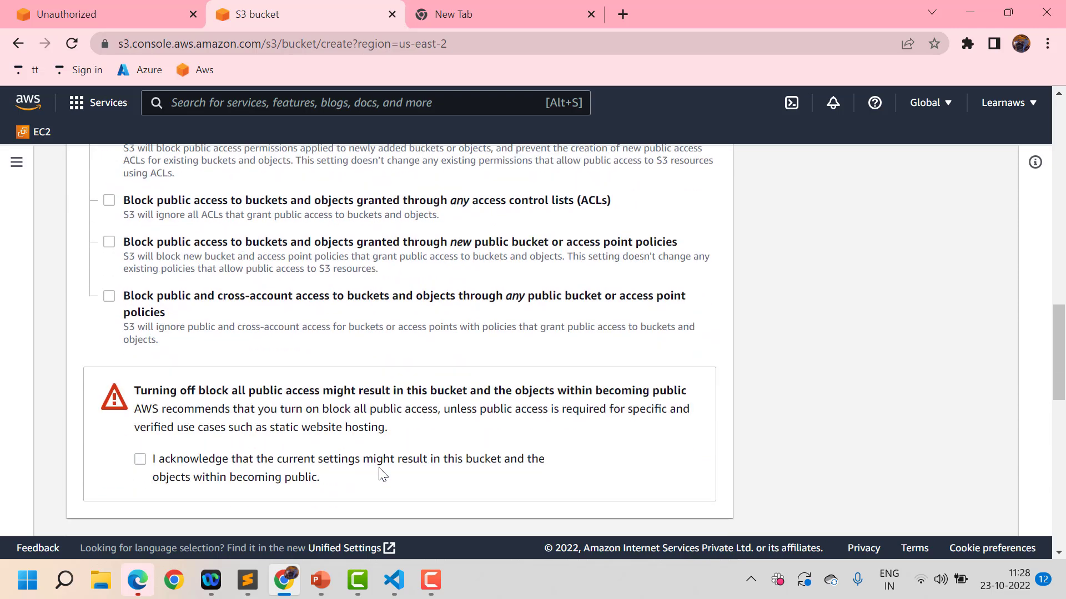
click(140, 461)
Enable Bucket Versioning and create the bucket
scroll(473, 420, down, 4)
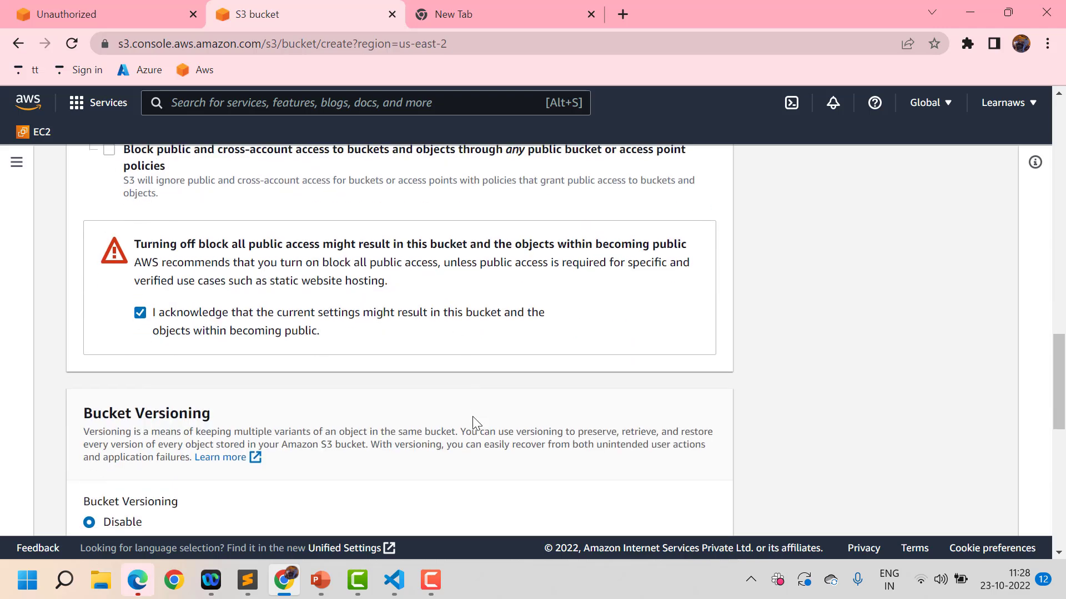
scroll(473, 424, down, 2)
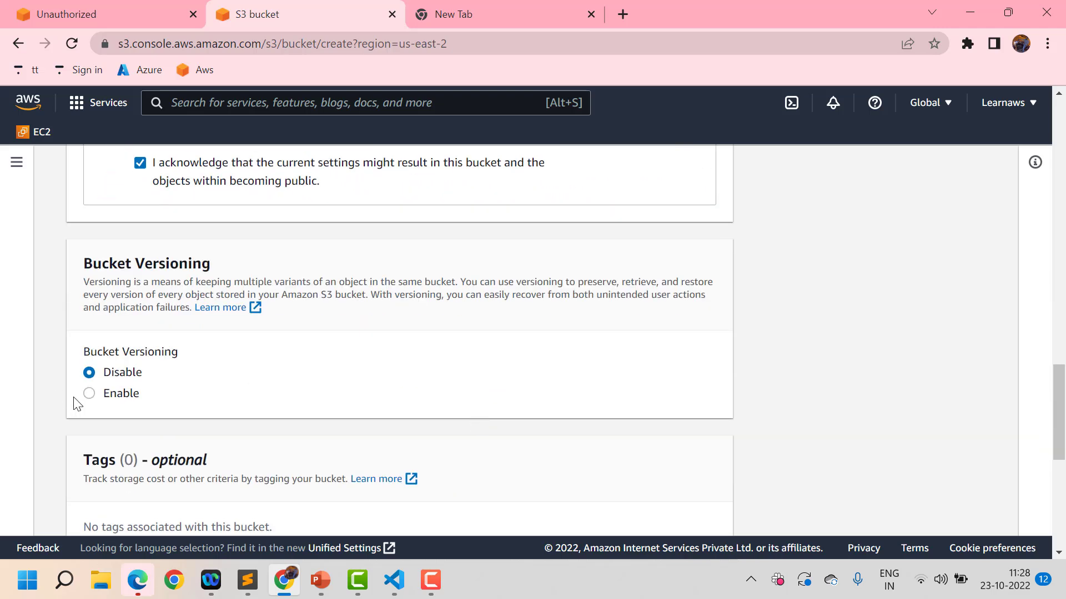
click(89, 394)
scroll(430, 357, down, 5)
scroll(432, 355, down, 2)
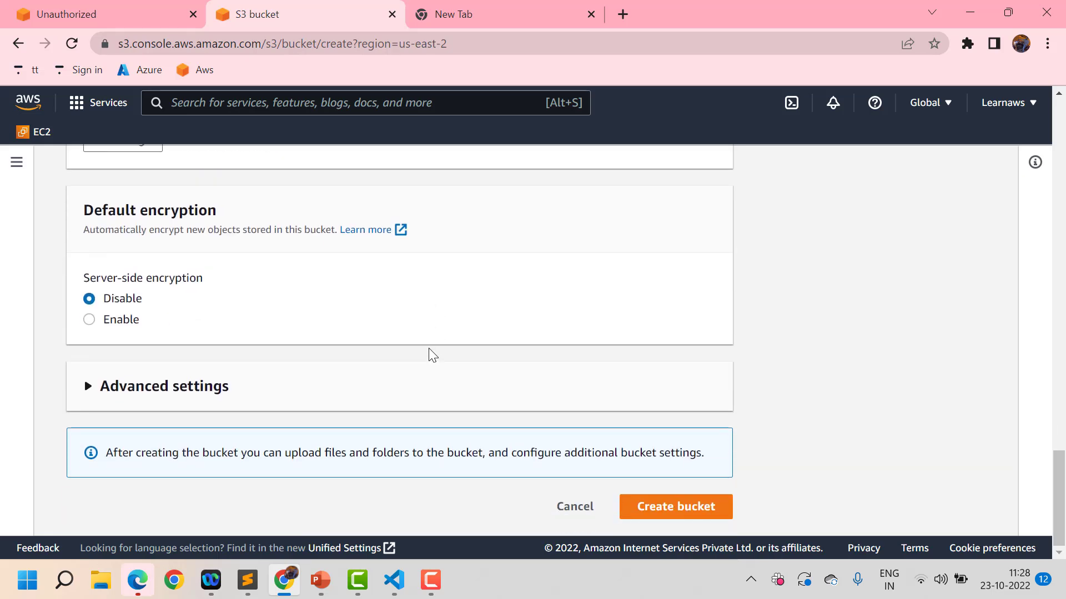
click(692, 509)
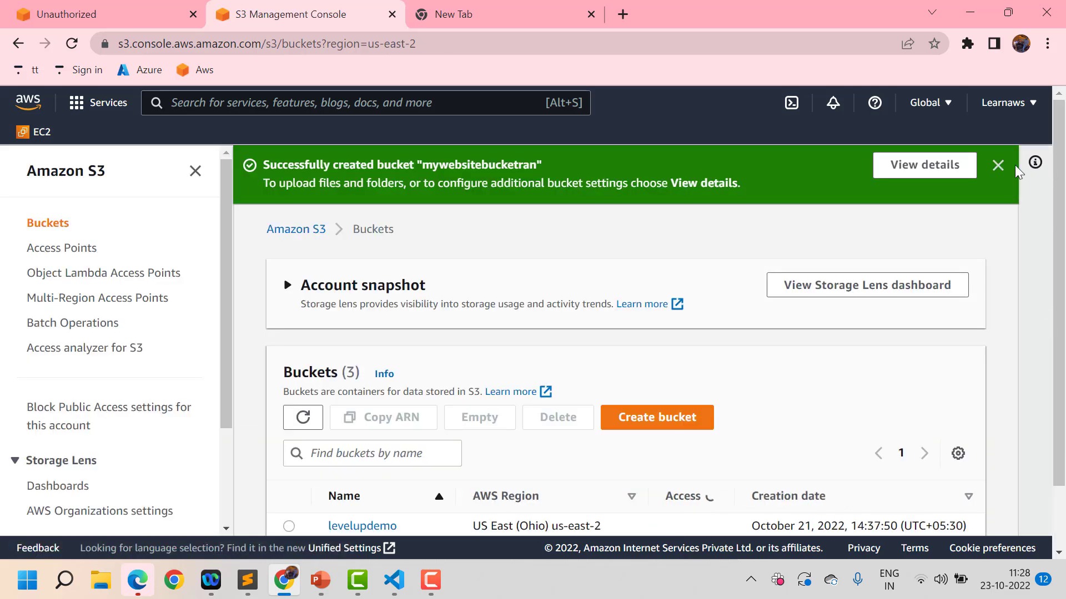
Dismiss the bucket-created banner and open the mywebsitebucketran bucket from the list
click(998, 166)
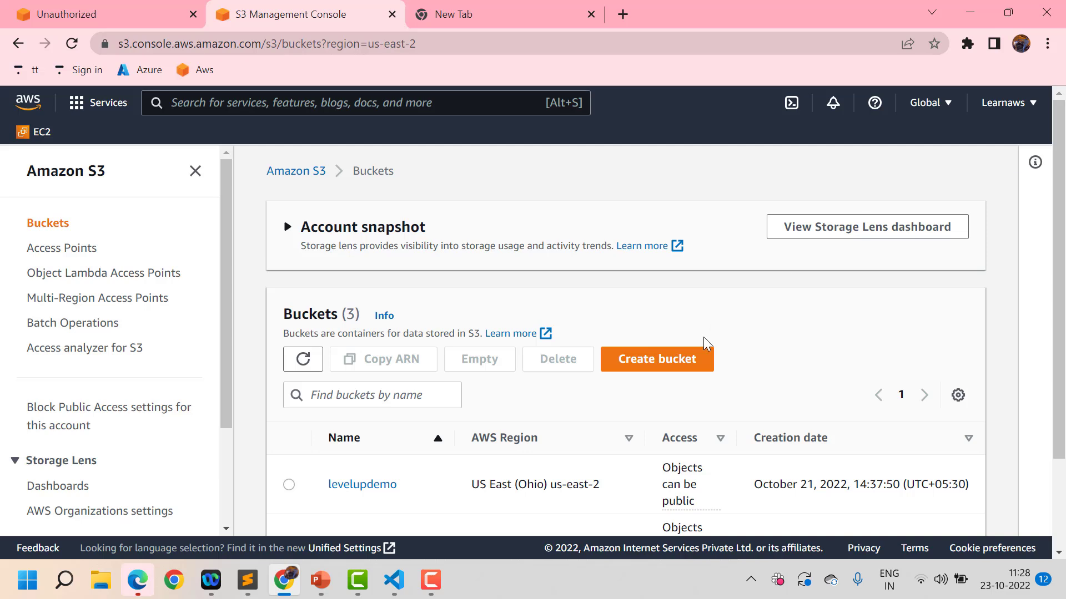
scroll(704, 338, down, 2)
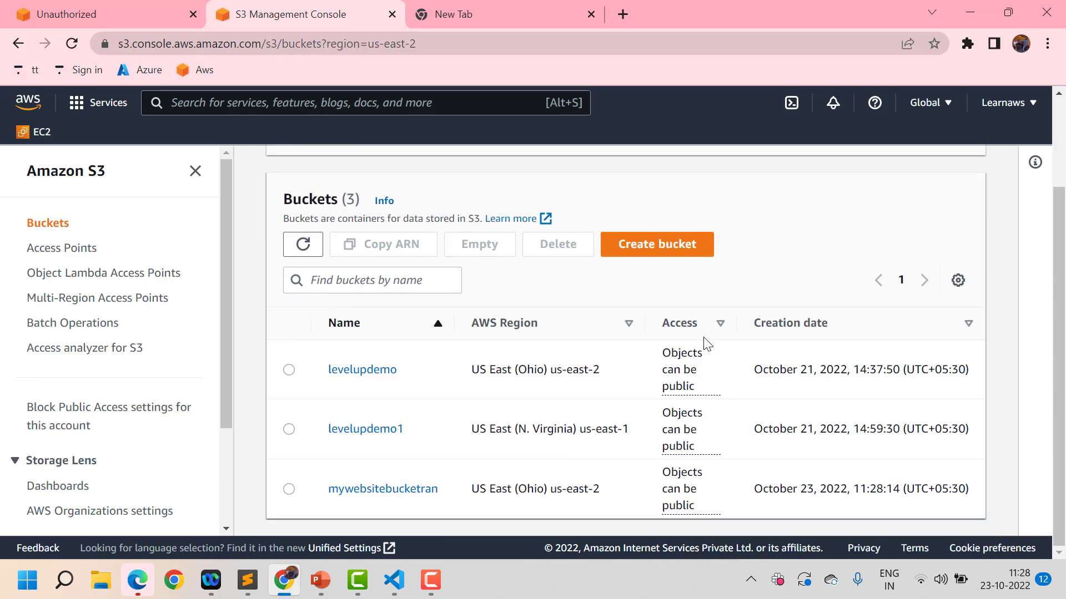
click(370, 496)
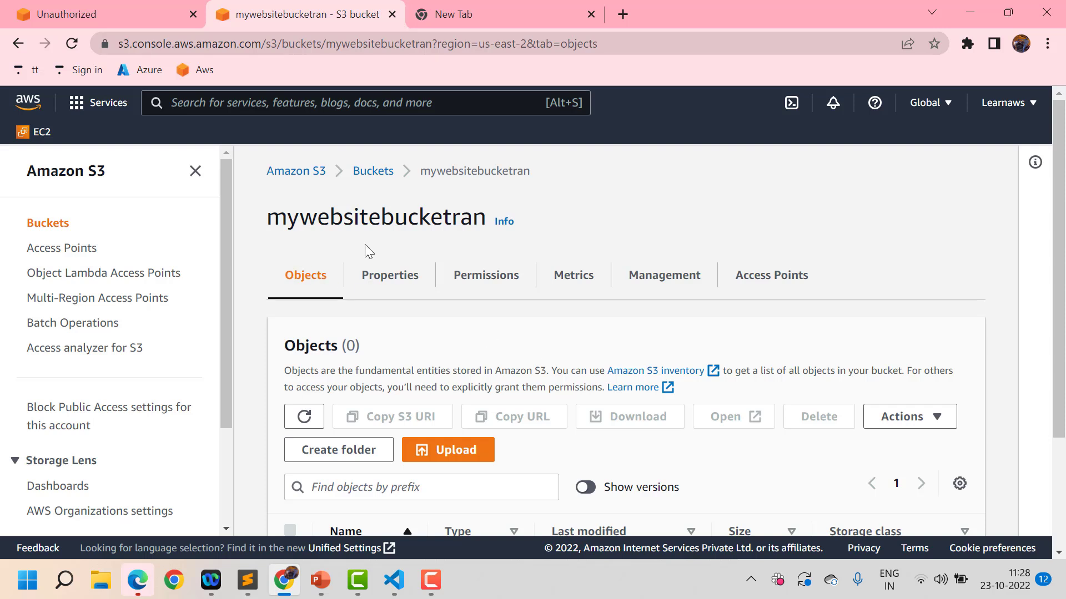
scroll(461, 247, down, 2)
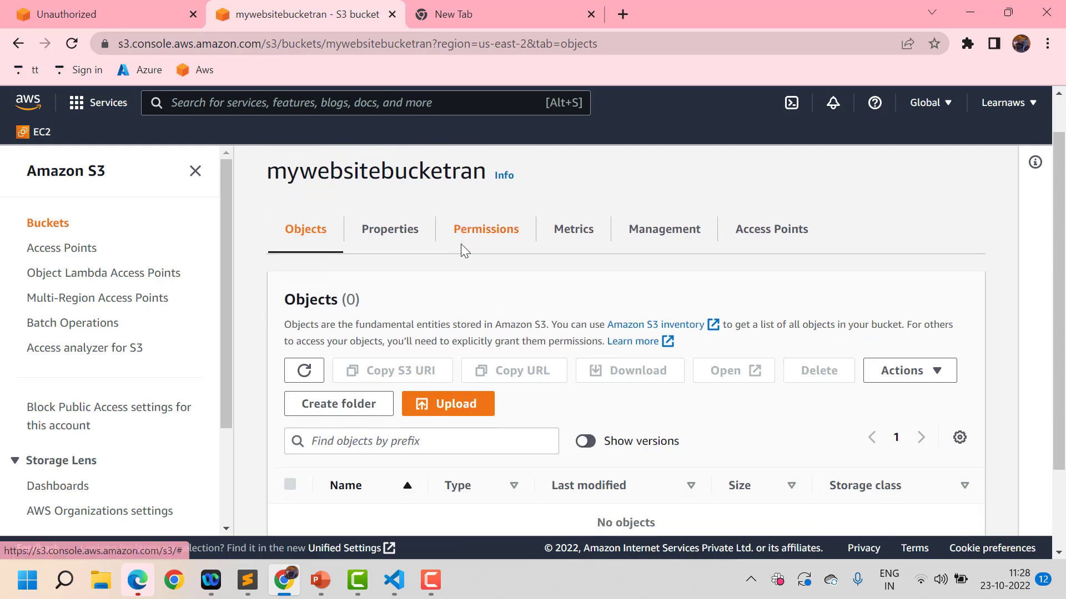
Bring up the Static website hosting edit page from the bucket's Properties
click(371, 205)
scroll(557, 415, down, 2)
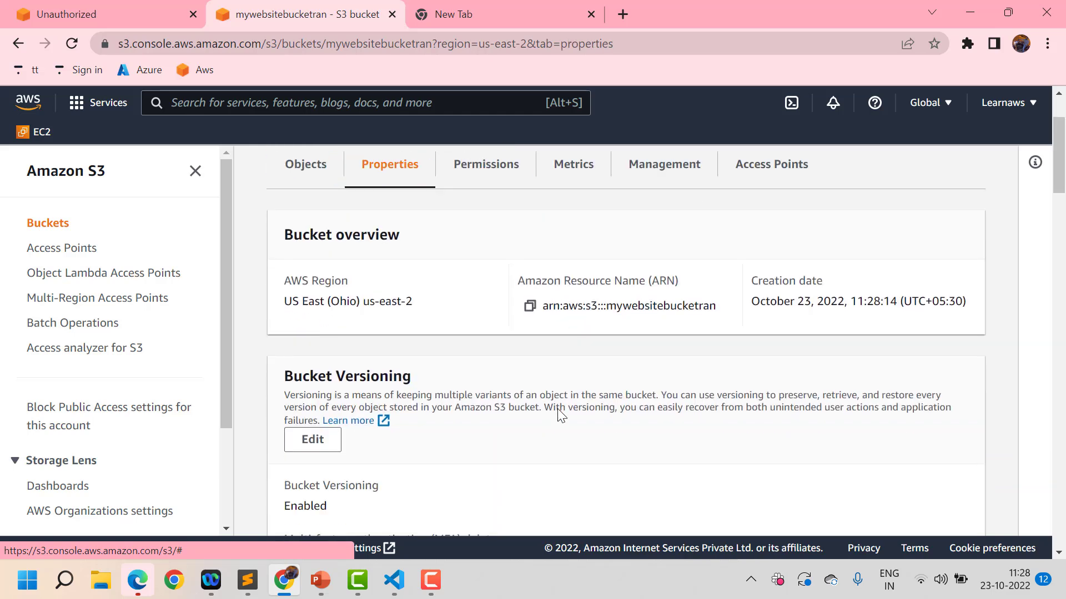
scroll(555, 413, down, 2)
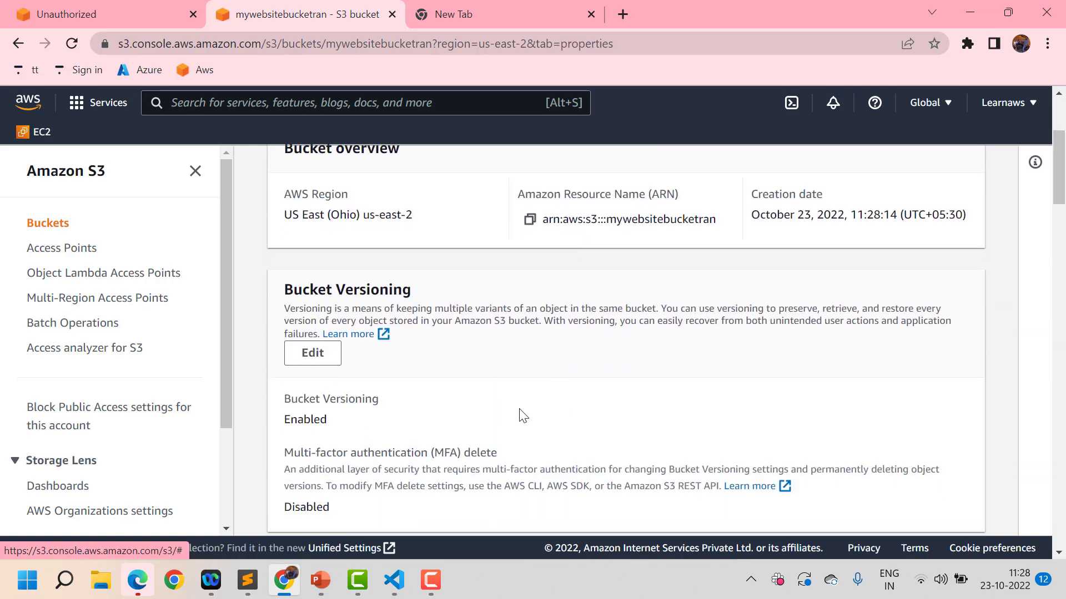
scroll(518, 416, down, 5)
scroll(524, 416, down, 15)
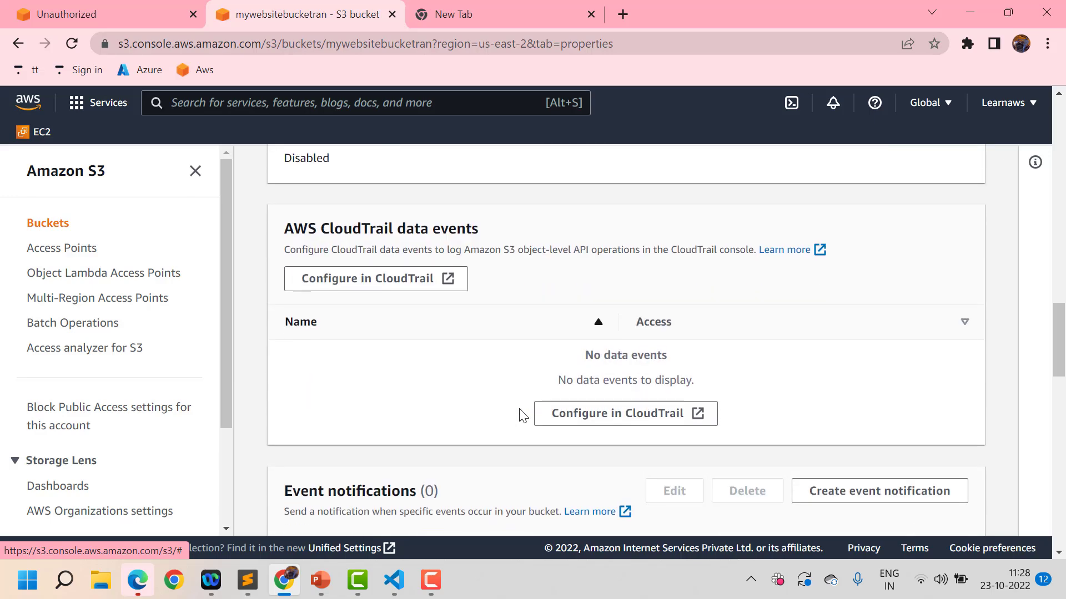
scroll(523, 416, down, 15)
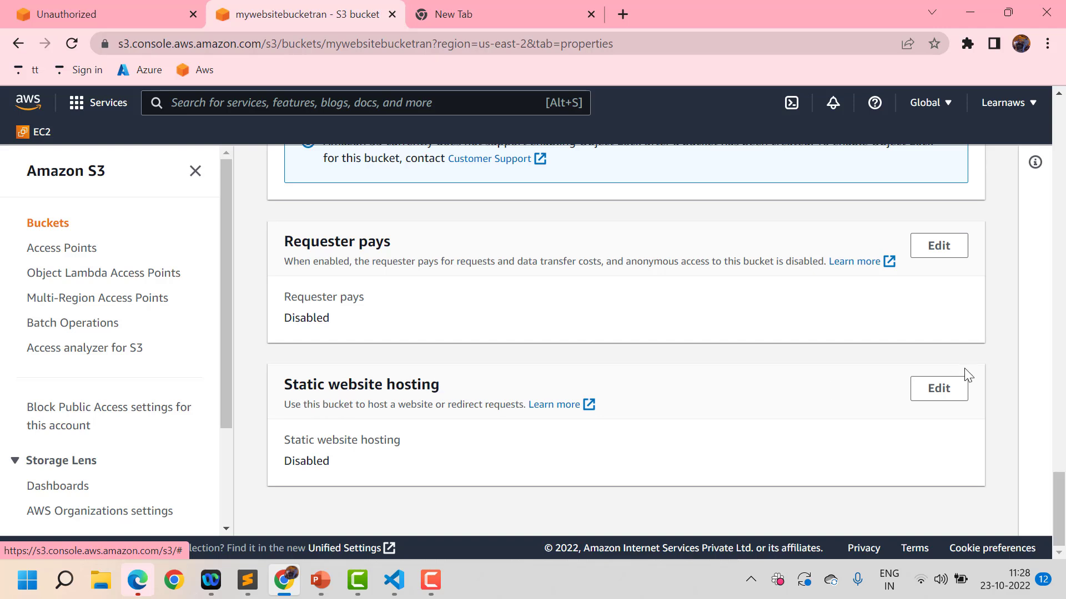
click(945, 389)
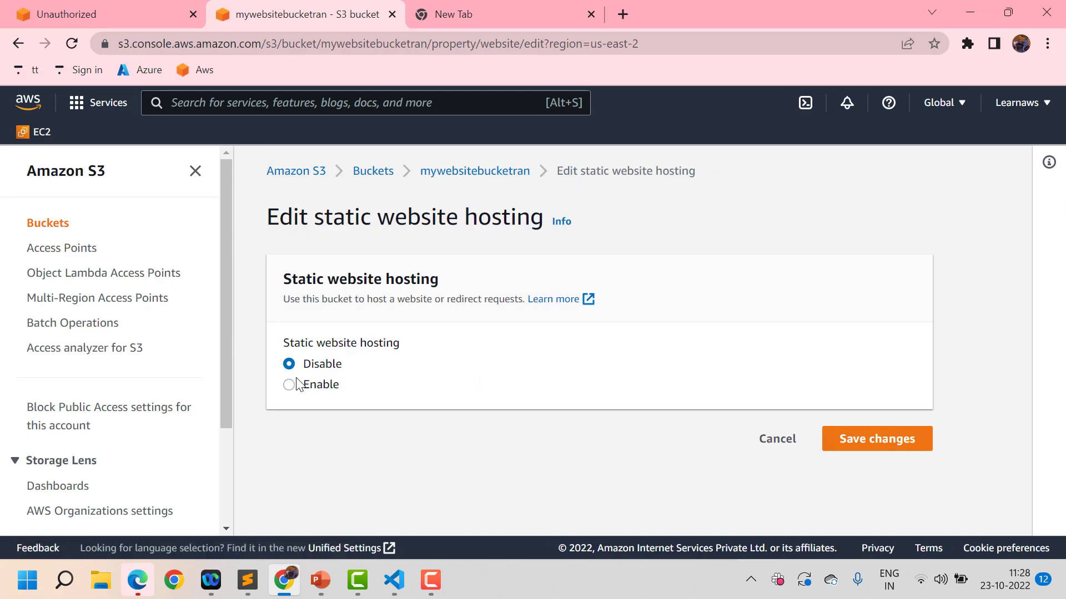
Enable Host a static website with index document index.html and error document error.html, and save
click(298, 385)
scroll(716, 400, down, 2)
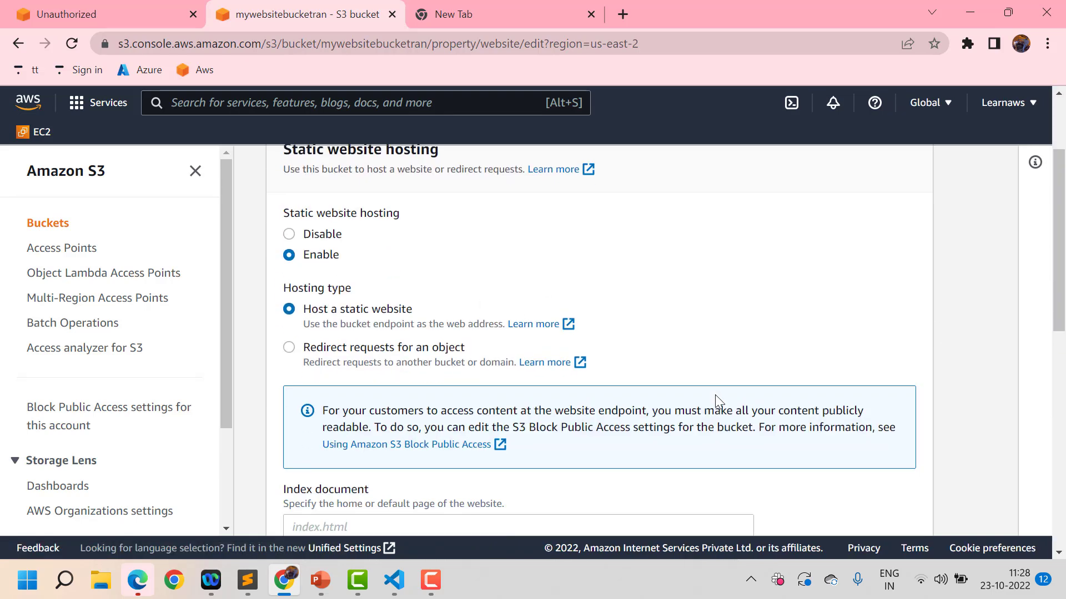
scroll(716, 400, down, 1)
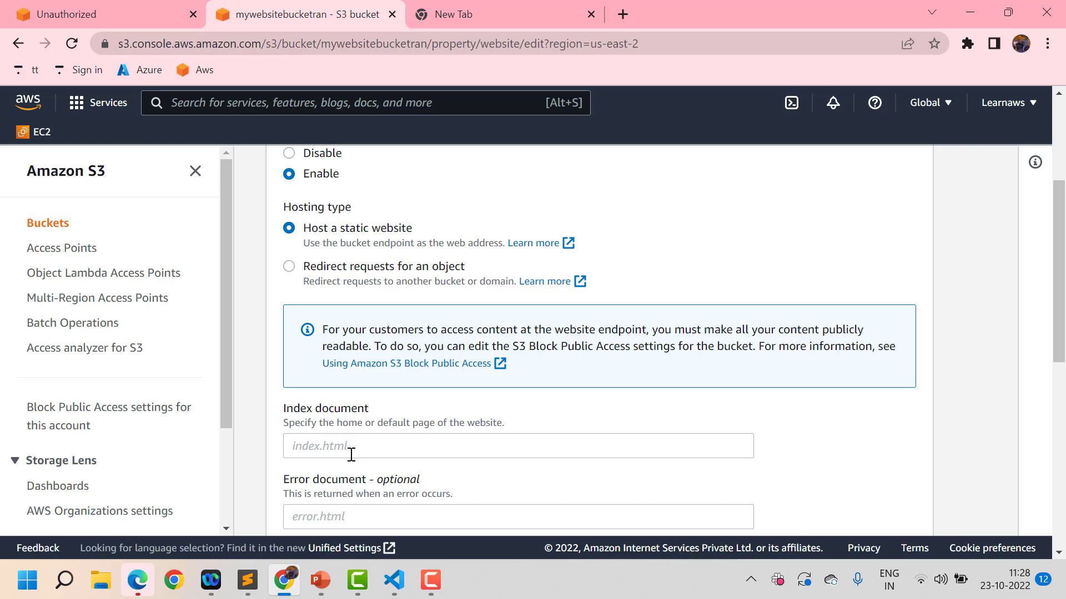
click(379, 443)
text(in)
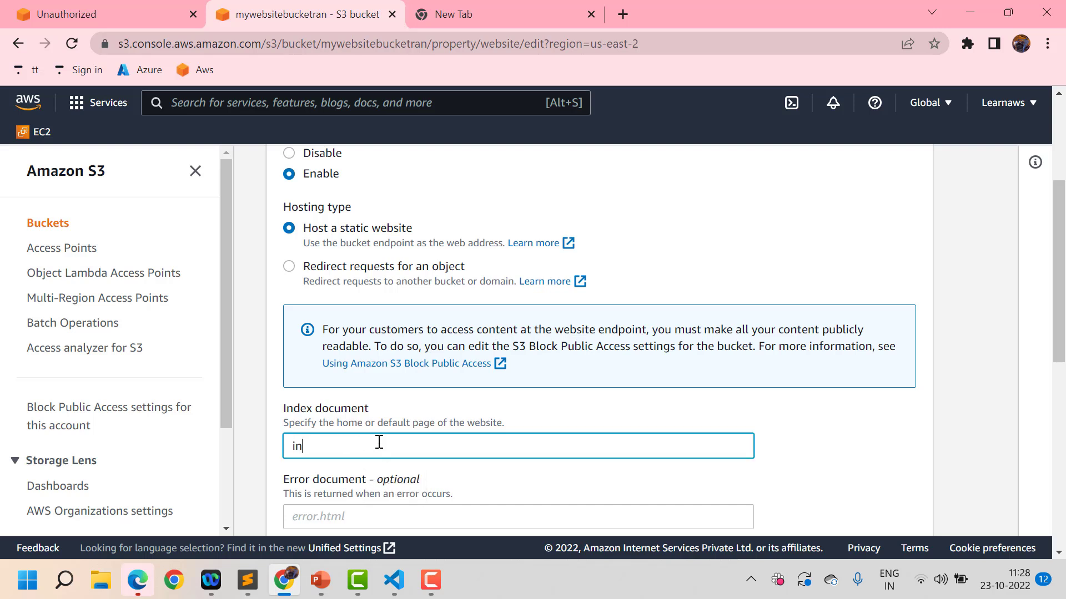
text(dex.html)
scroll(379, 442, down, 1)
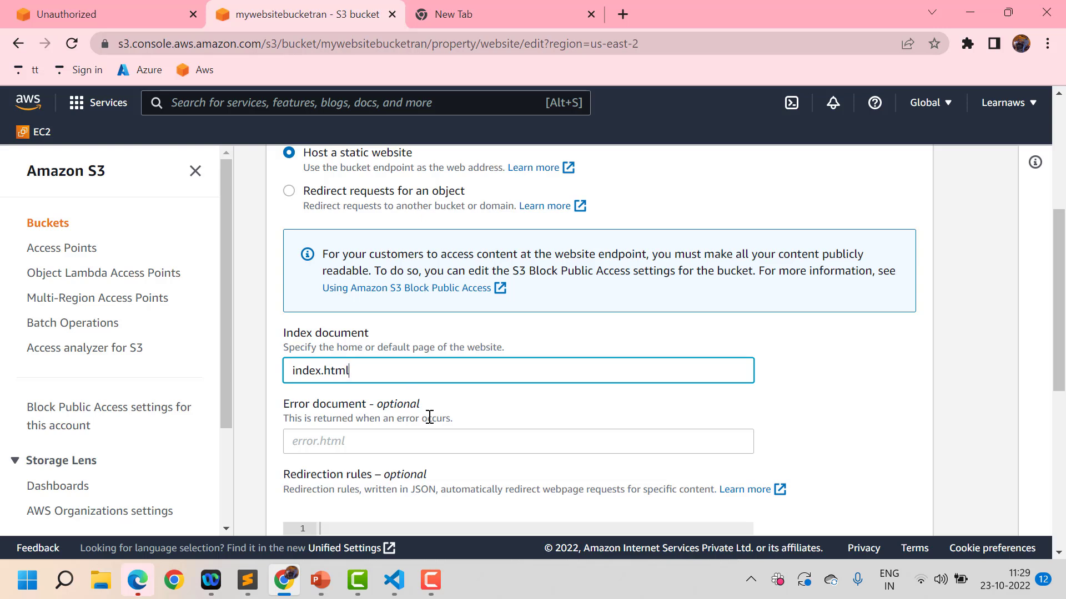
click(387, 440)
text(eroo)
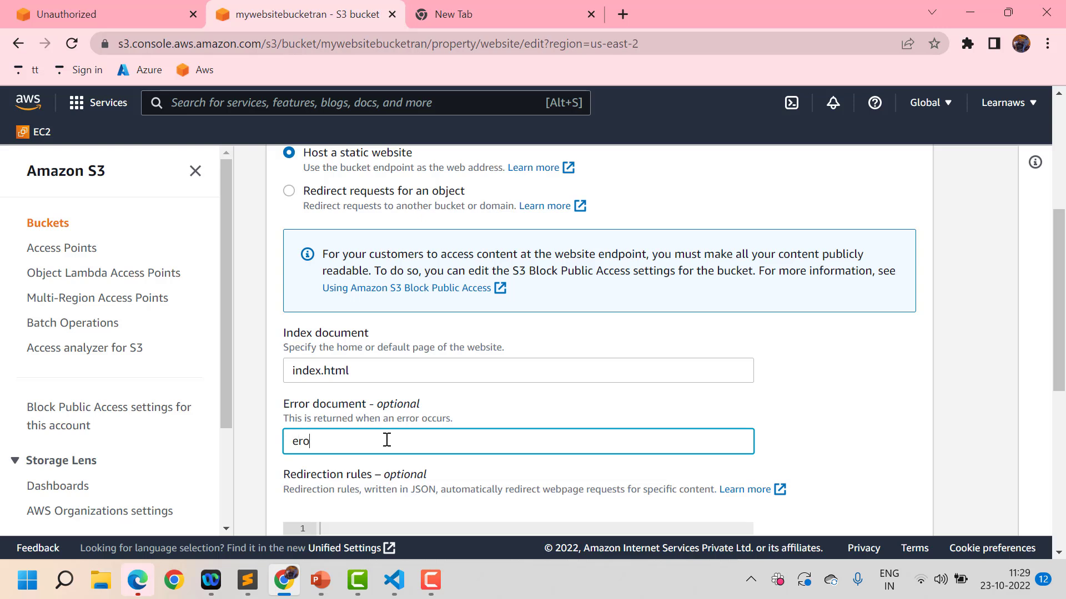
key(BackSpace)
key(BackSpace)
text(ror.html)
scroll(386, 439, down, 3)
scroll(387, 440, down, 3)
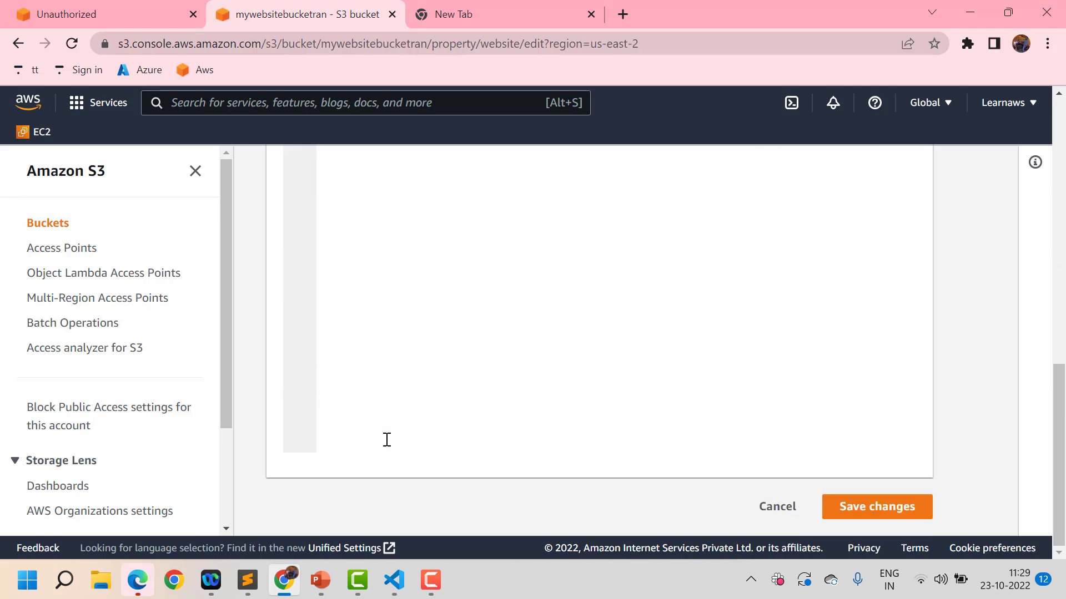
click(849, 507)
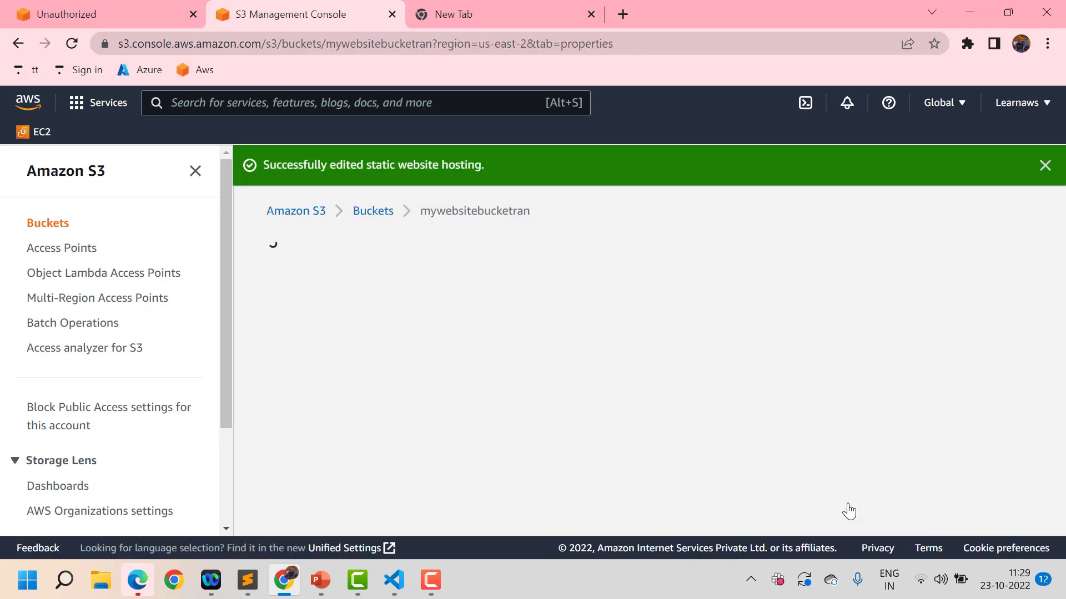
From the Objects tab, add index.html from the Desktop to the bucket's upload list
scroll(442, 492, down, 8)
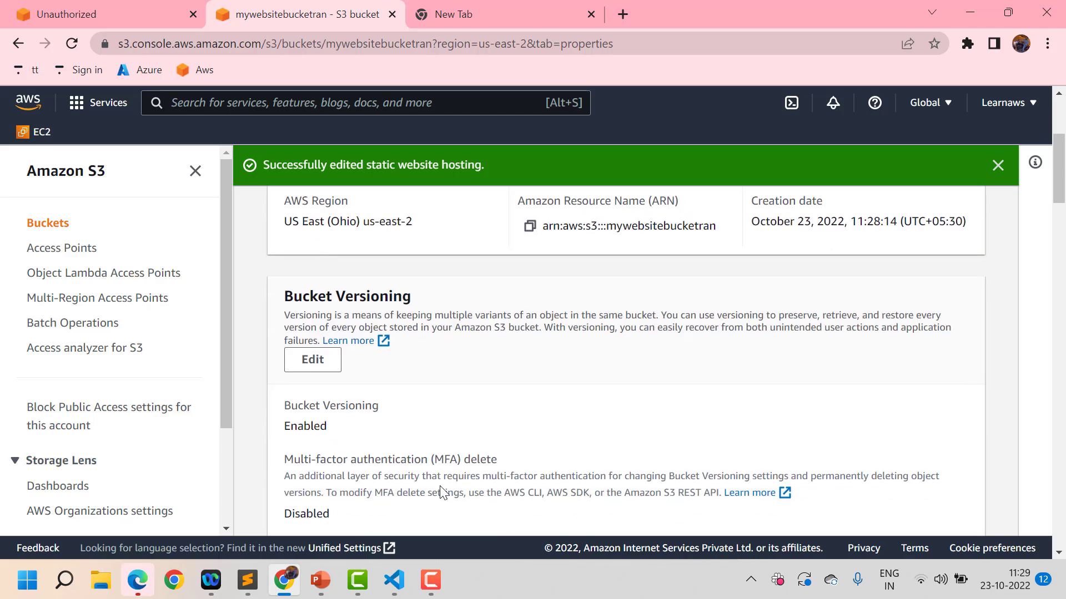
scroll(407, 445, up, 10)
click(314, 321)
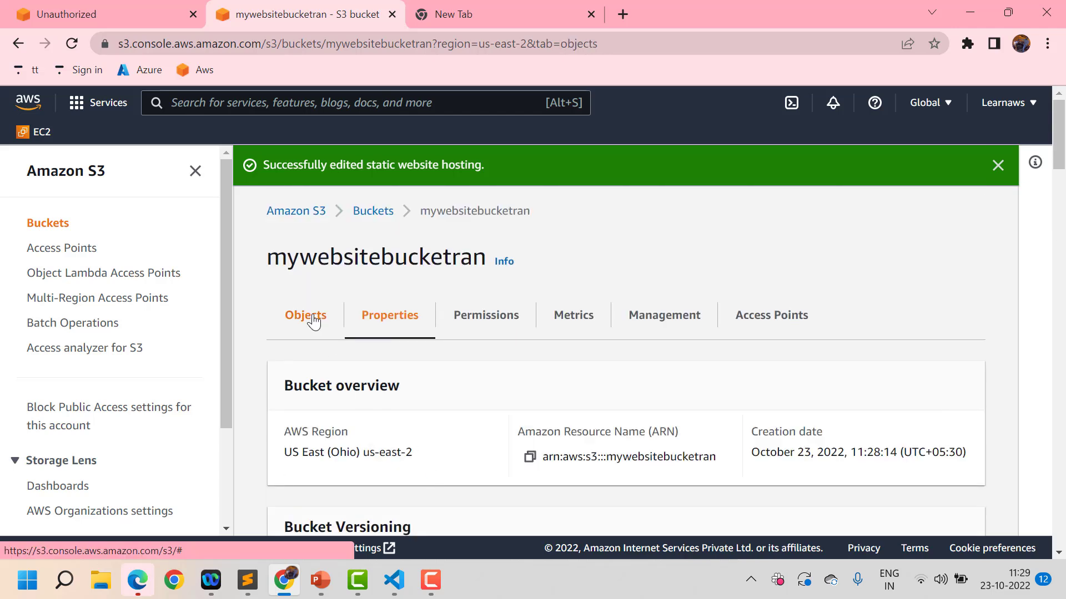
scroll(389, 494, down, 3)
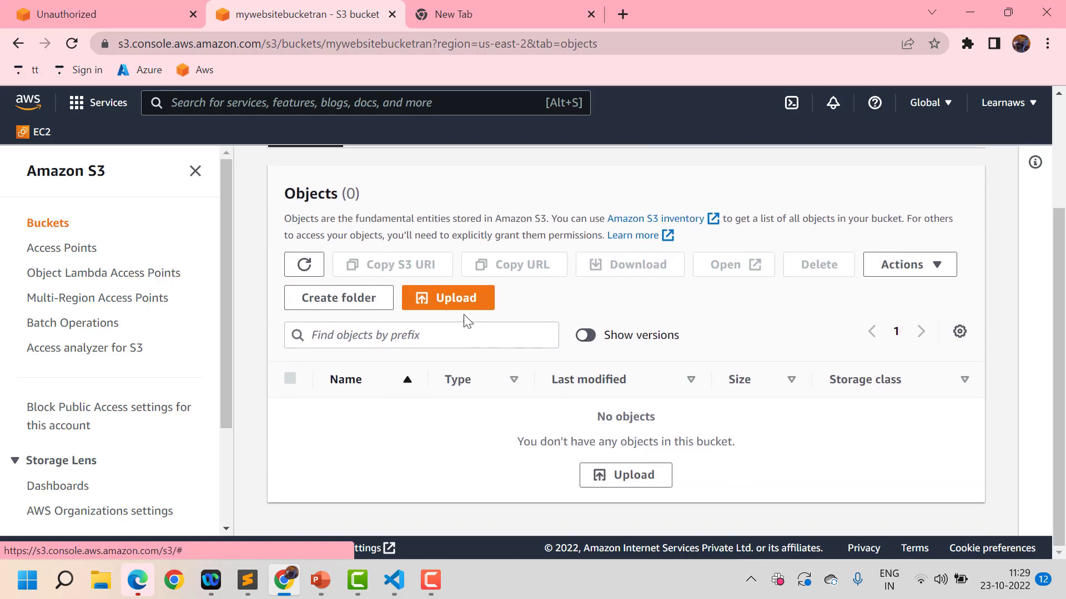
click(455, 303)
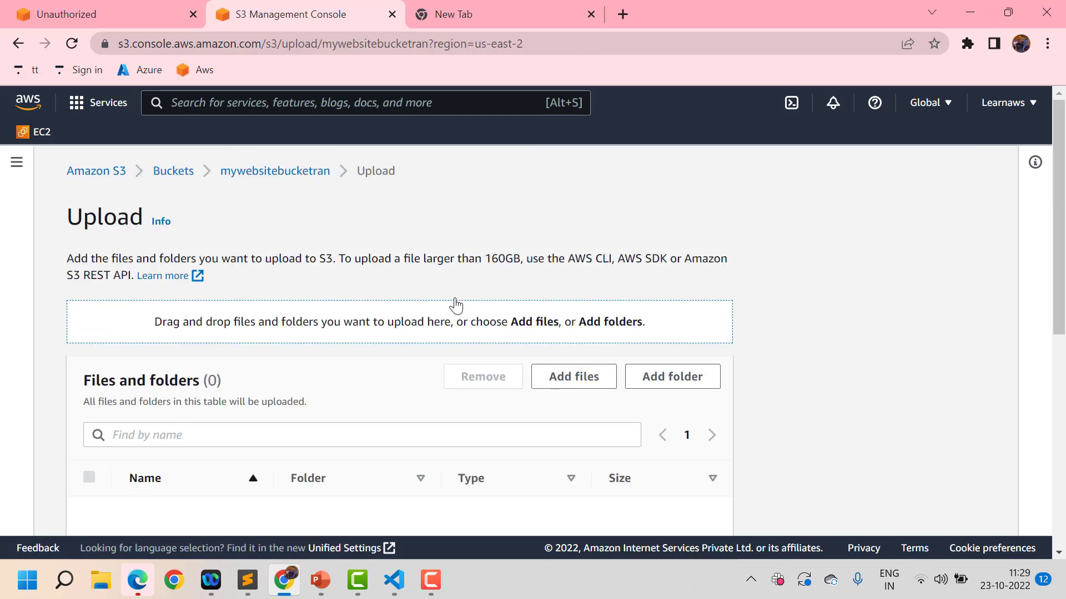
click(578, 384)
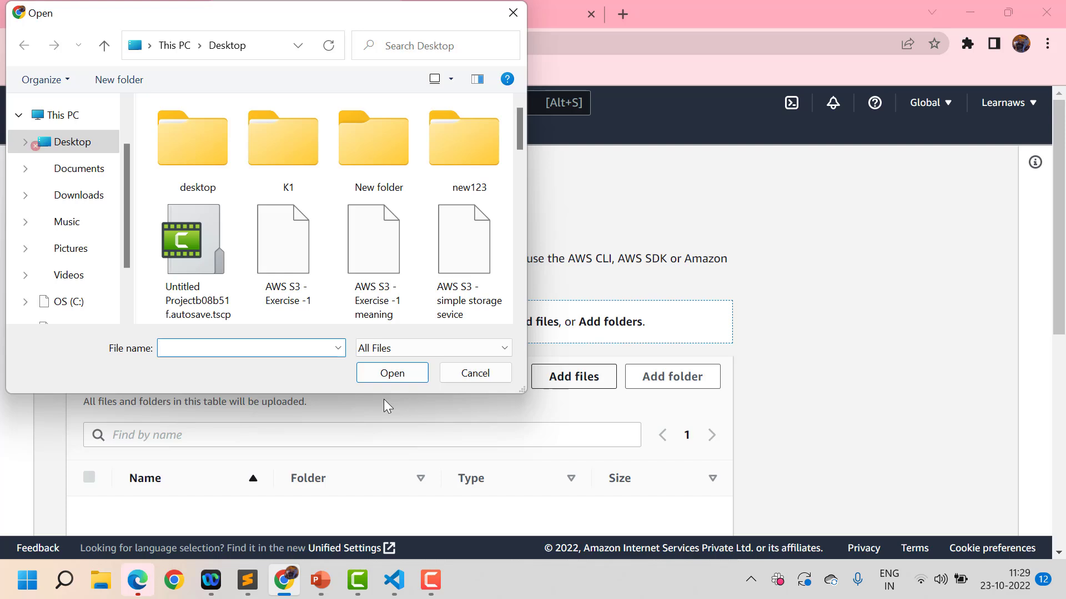
text(inde)
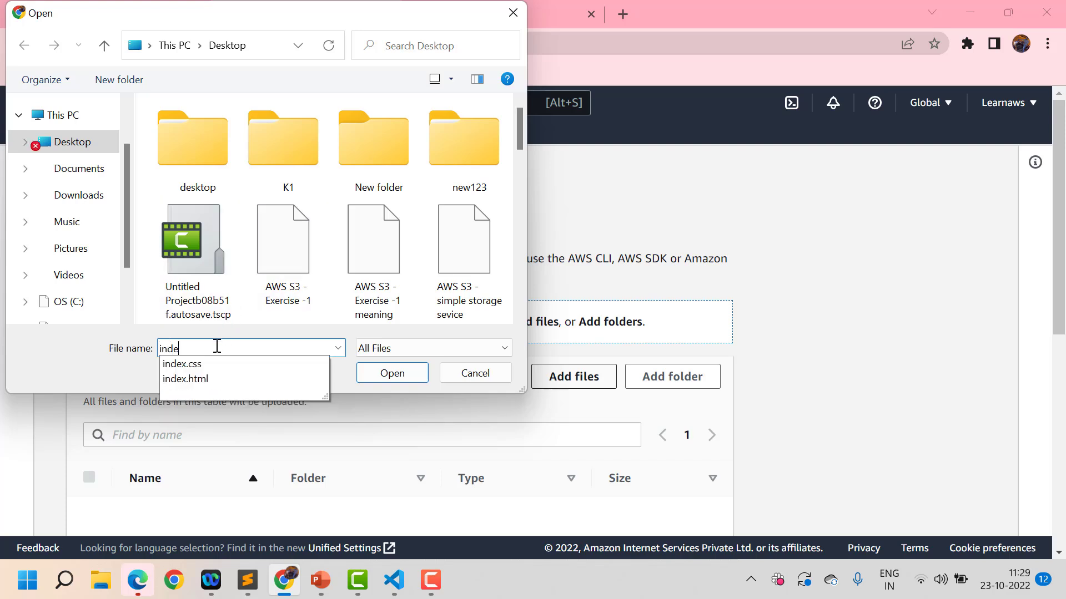
click(189, 378)
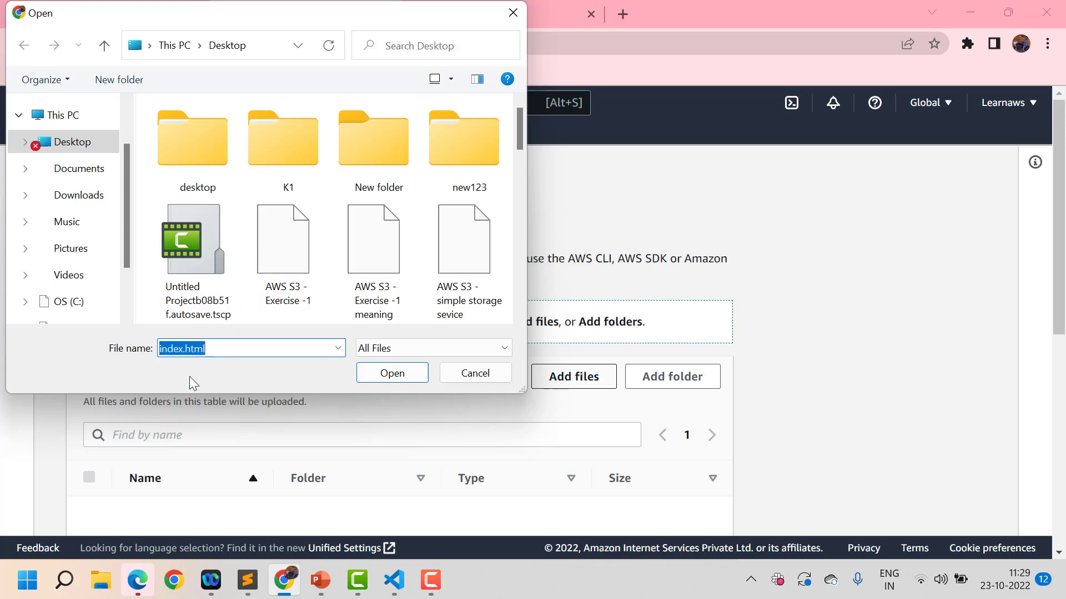
click(384, 383)
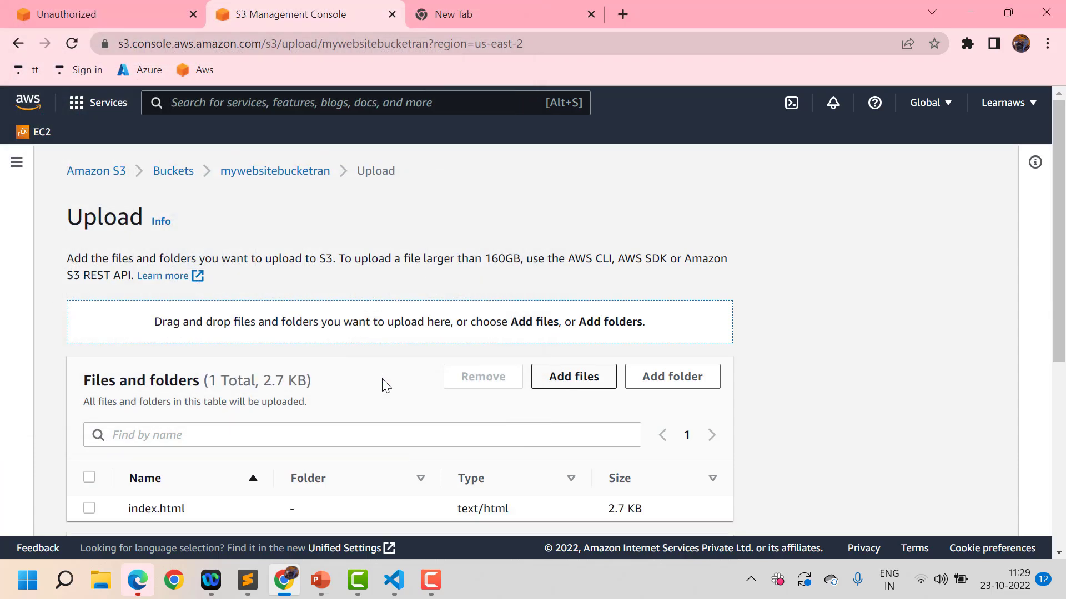
Grant public-read access to index.html, acknowledge the risk, and upload it
scroll(480, 440, down, 5)
scroll(480, 440, down, 2)
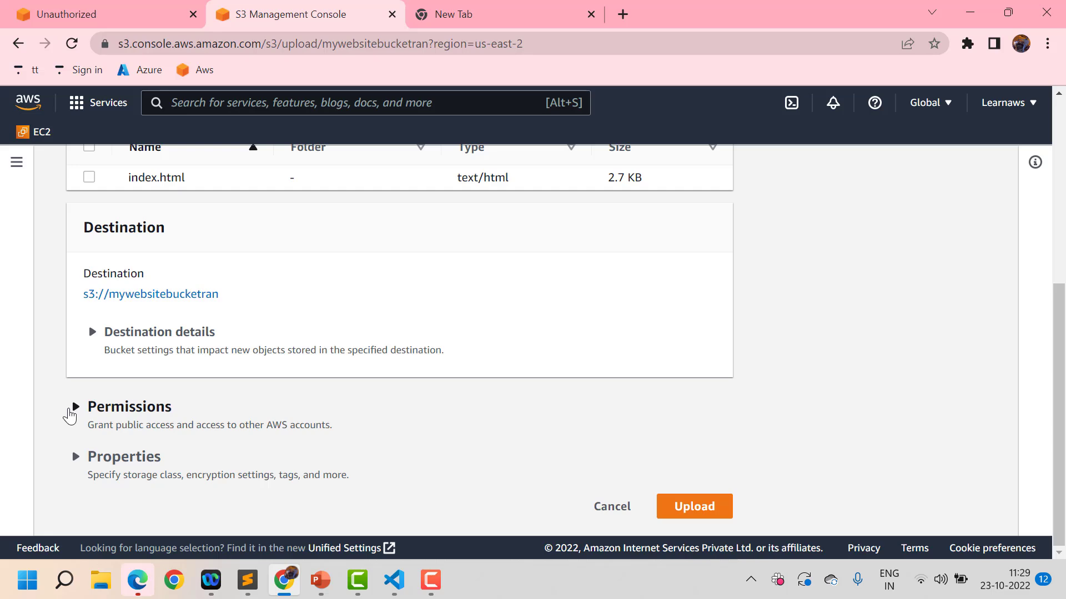
click(70, 414)
scroll(340, 446, down, 3)
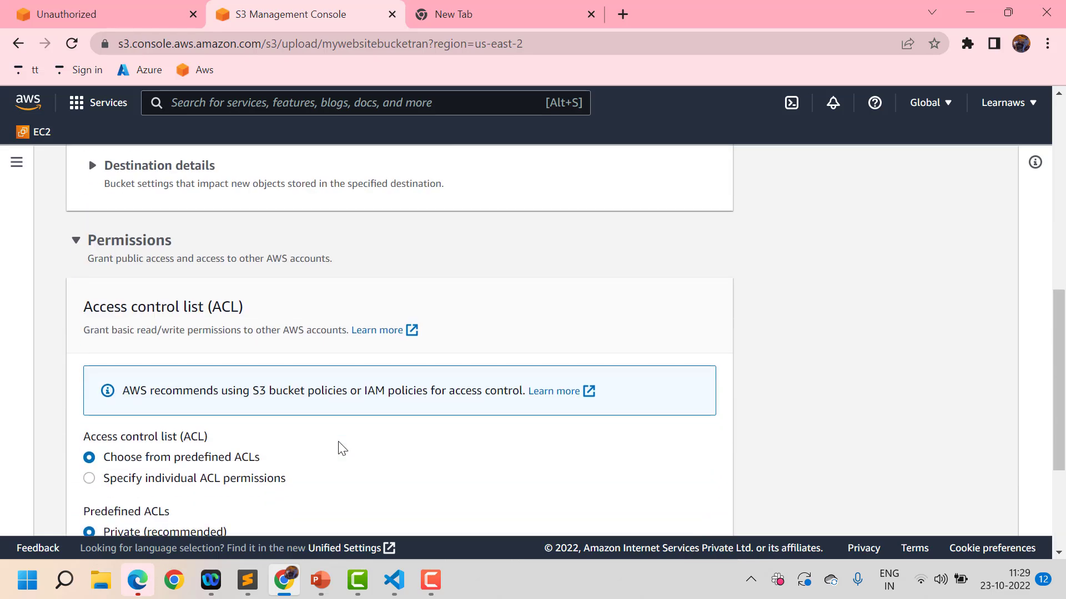
scroll(341, 446, down, 2)
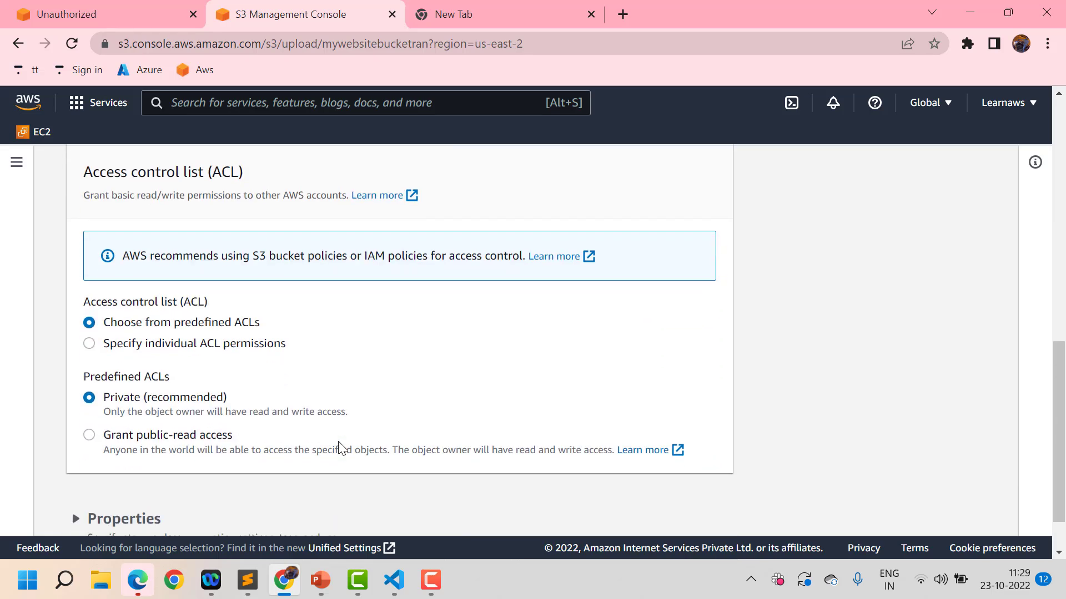
click(89, 435)
scroll(88, 436, down, 3)
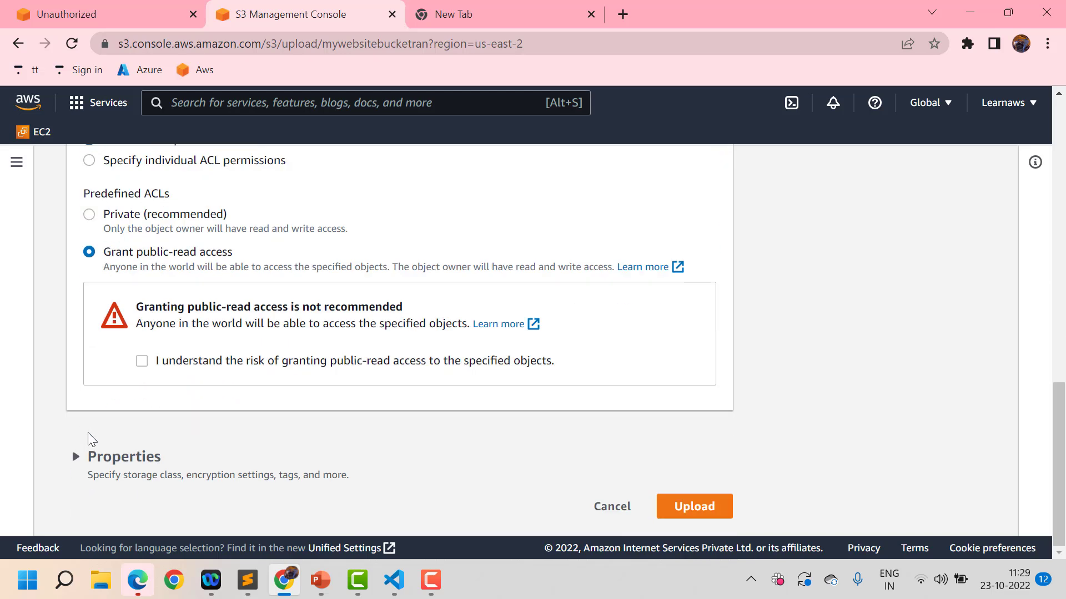
click(143, 364)
scroll(496, 395, up, 4)
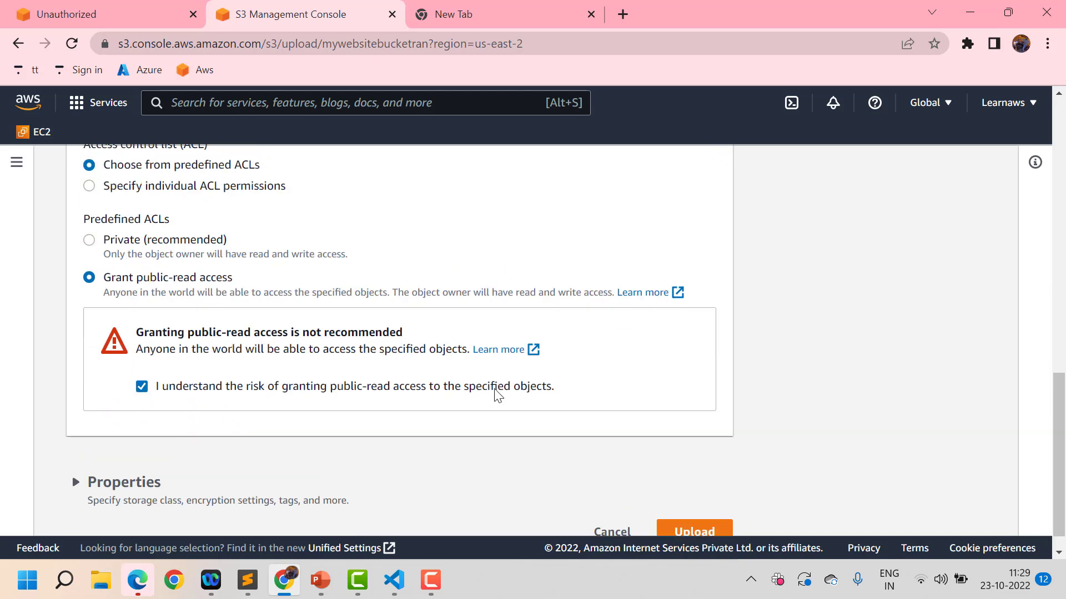
scroll(498, 395, down, 4)
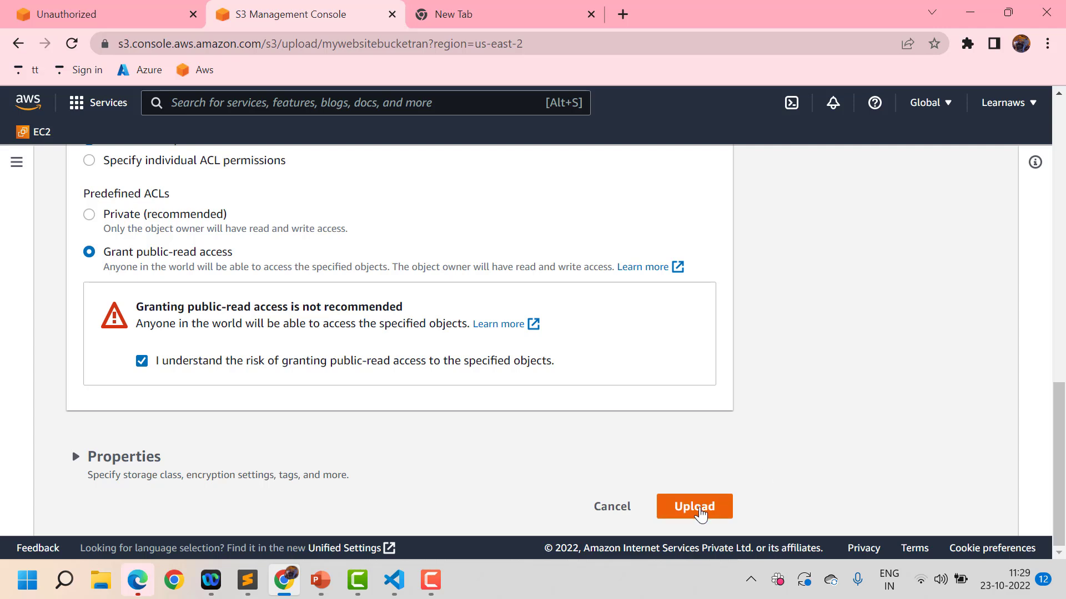
click(699, 513)
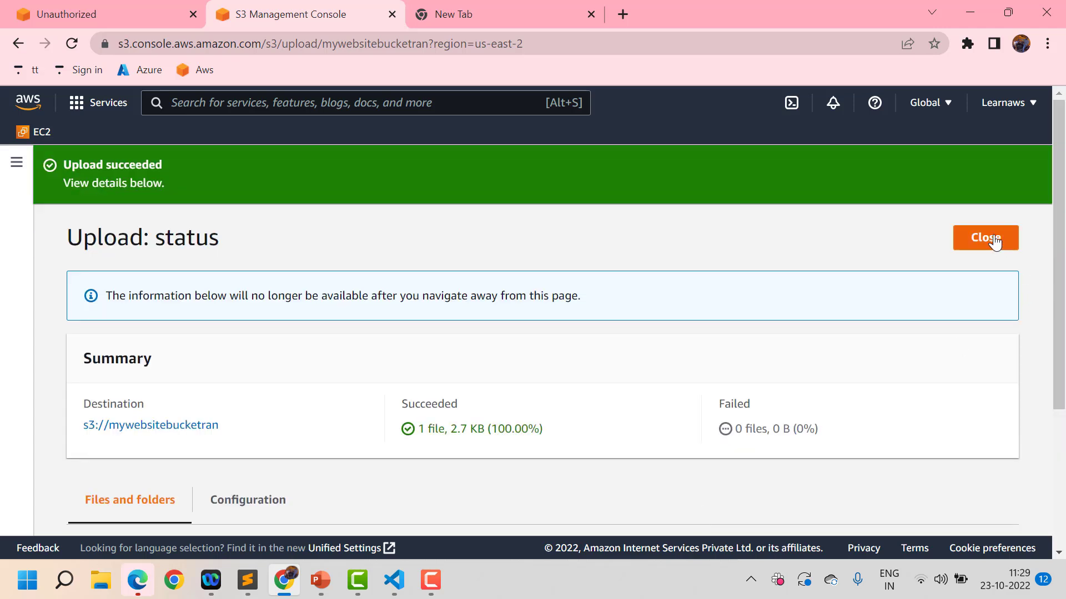
Close the upload status and copy the website endpoint from Static website hosting in Properties
click(994, 242)
scroll(565, 420, down, 1)
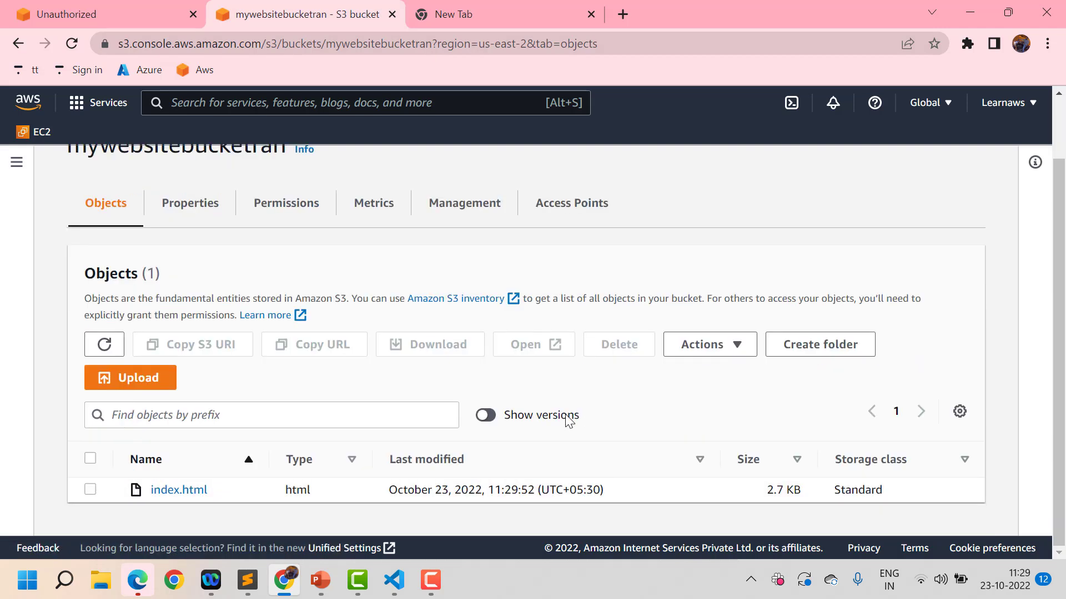
click(183, 205)
scroll(473, 527, down, 5)
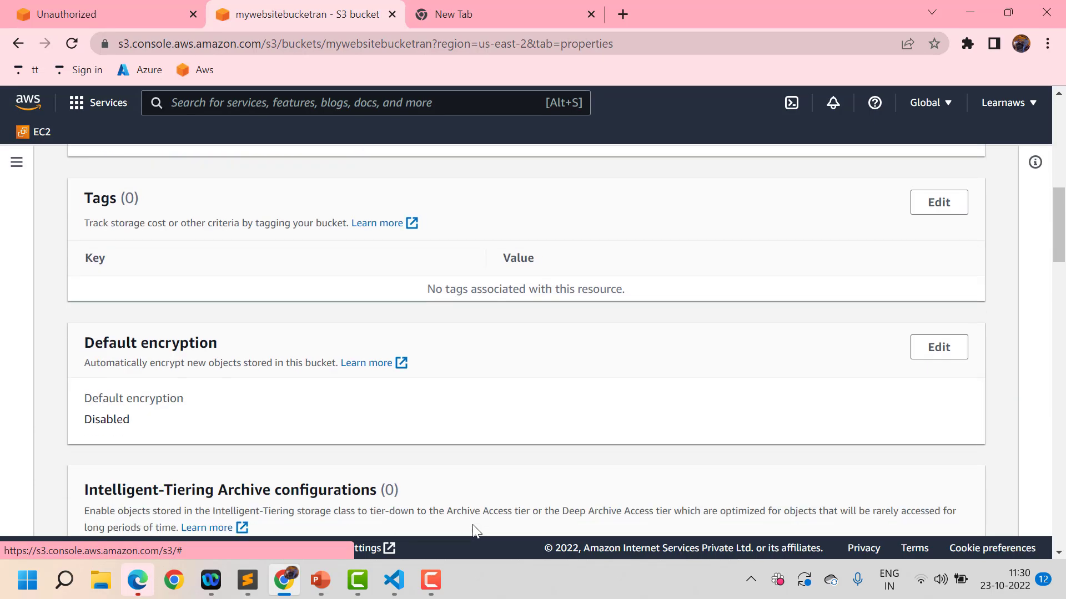
scroll(472, 525, down, 20)
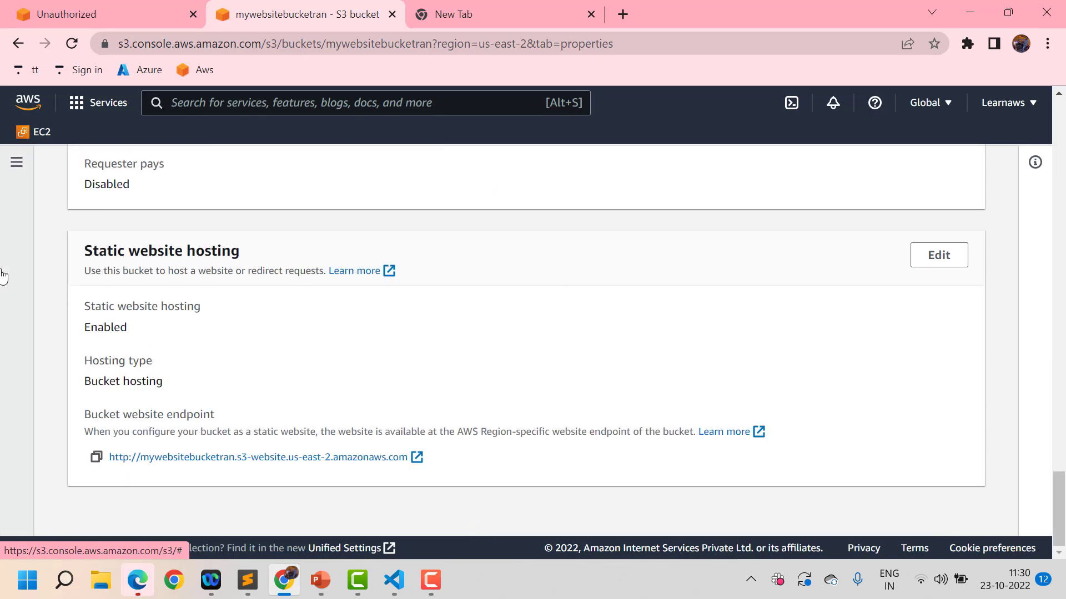
click(91, 452)
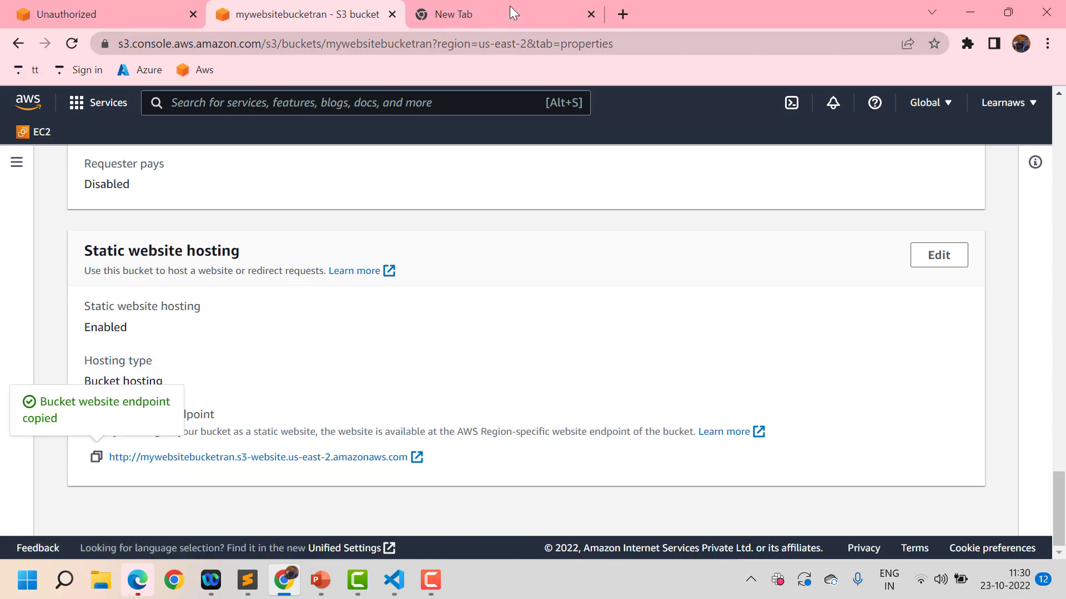
click(621, 15)
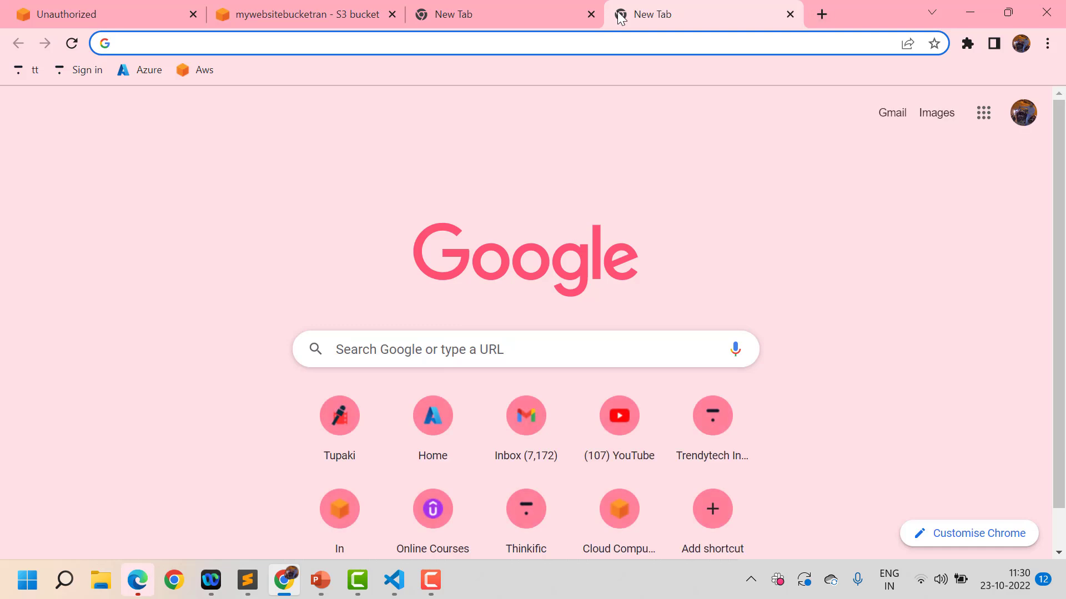
key(ctrl+v)
key(Return)
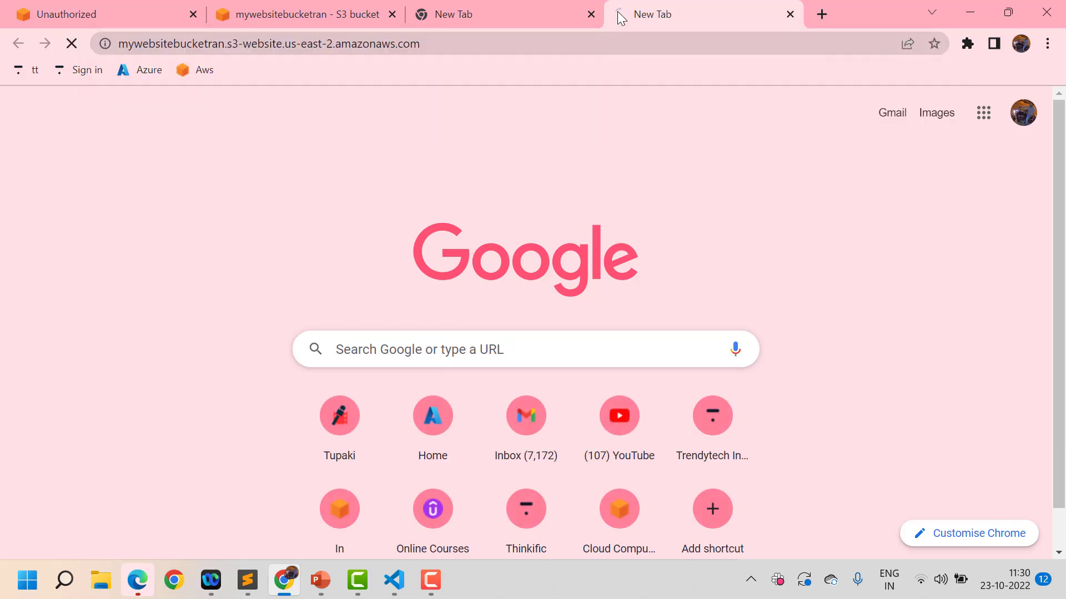